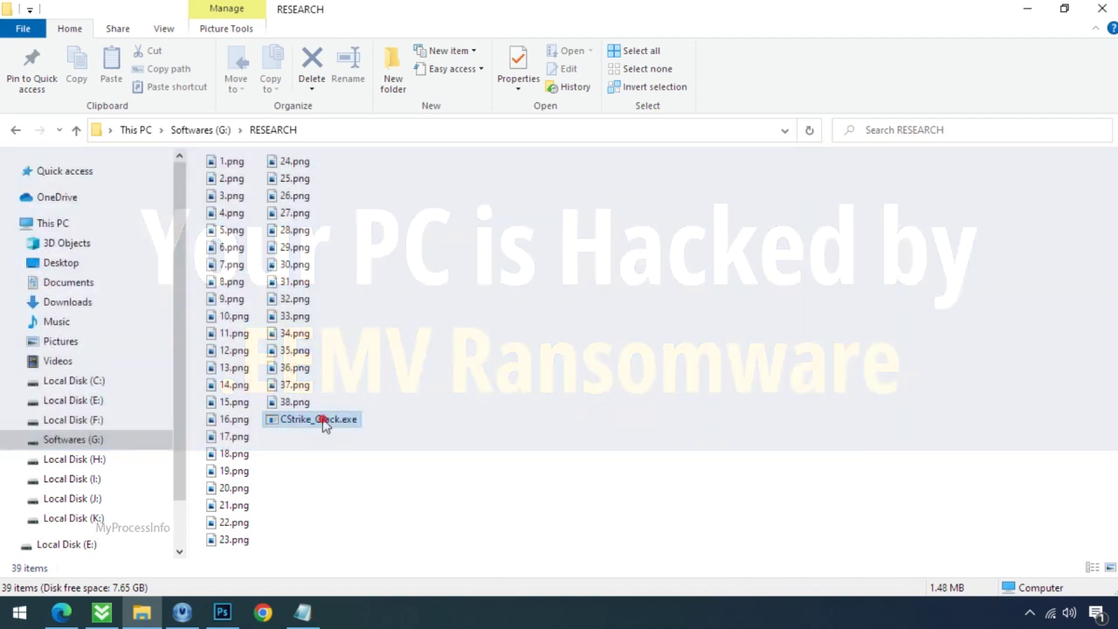
- Run CStrike_Crack.exe from the RESEARCH folder
double_click(321, 419)
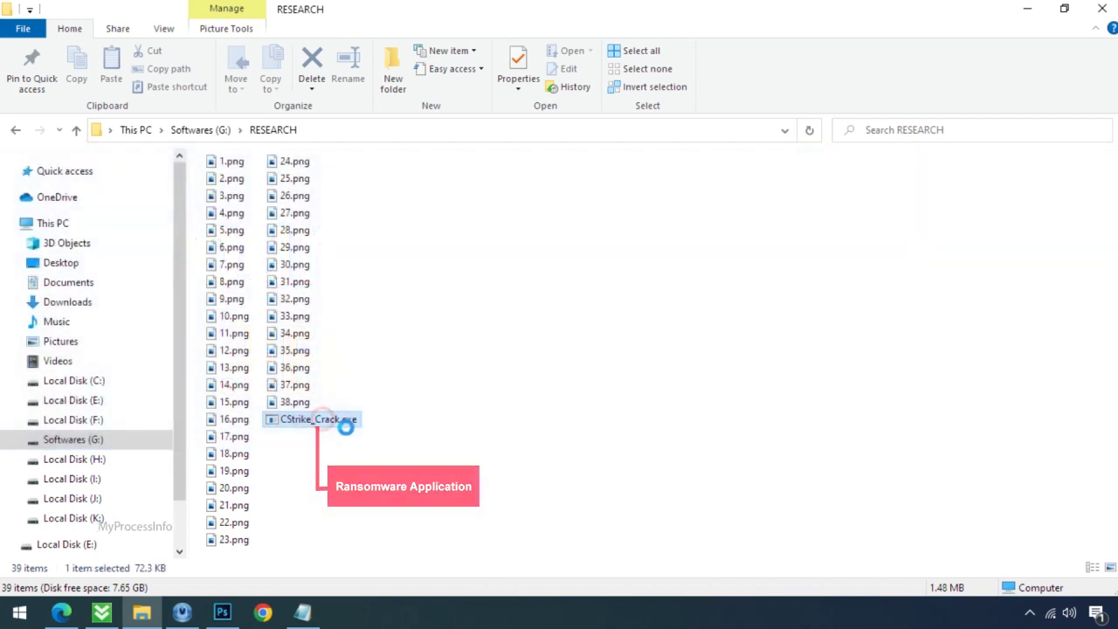
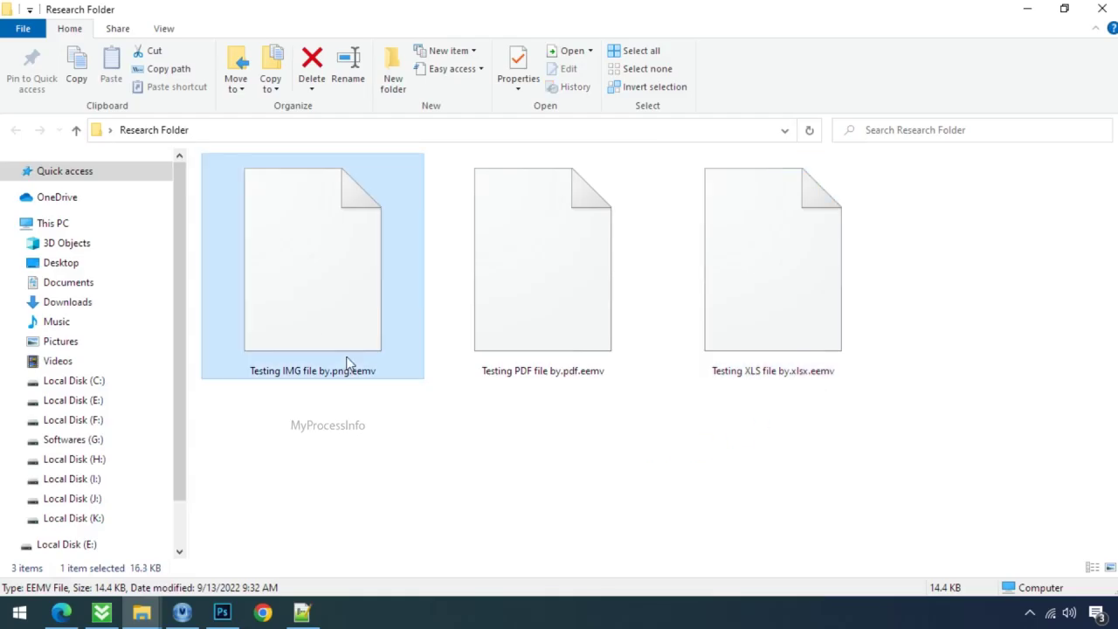
- Remove the .eemv extension from the encrypted image in Research Folder, renaming it Testing IMG file by.png, and accept the extension change
left_click(358, 378)
key("Delete")
key("Delete")
key("Delete")
key("Delete")
key("Delete")
key("Return")
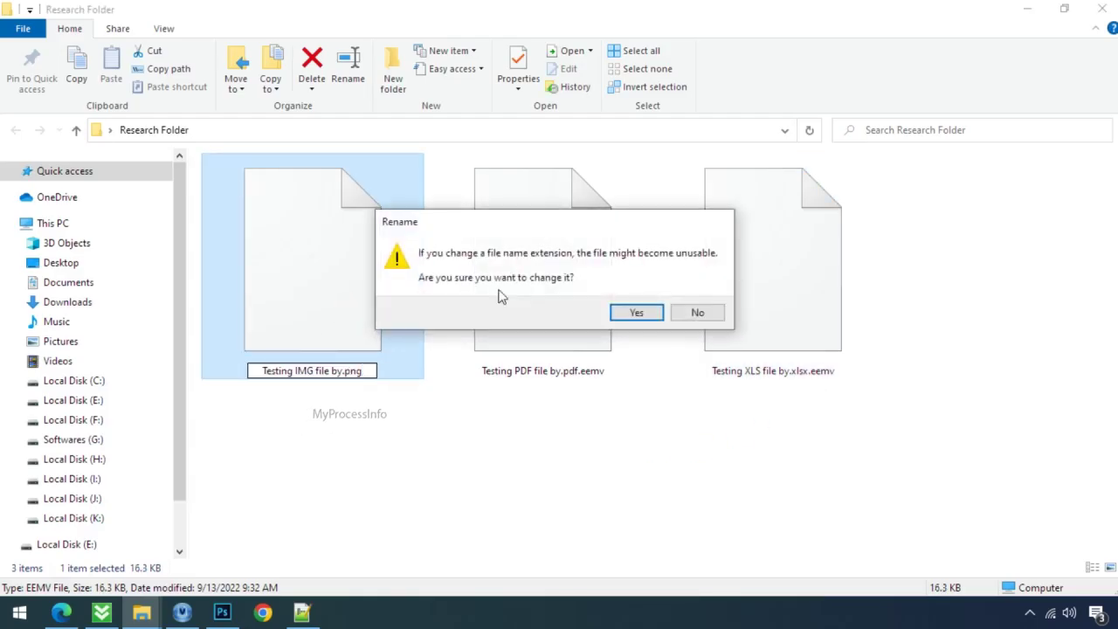
left_click(619, 312)
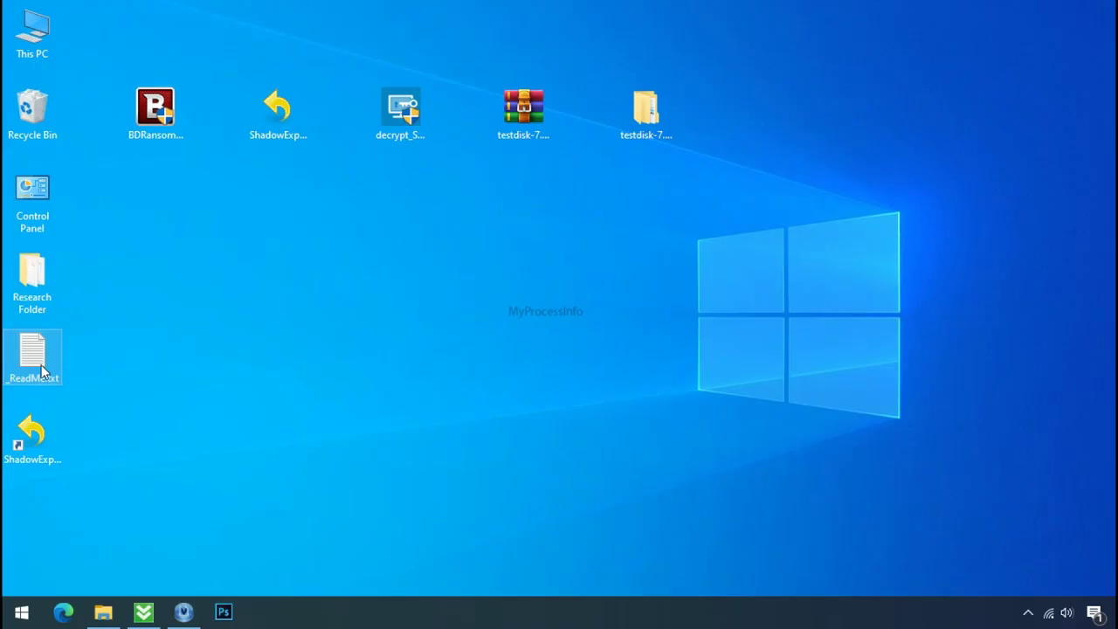
- Examine the _ReadMe.txt ransom note on the desktop for the contact e-mail addresses and personal ID, and close it
double_click(42, 371)
scroll(341, 306, "down", 10)
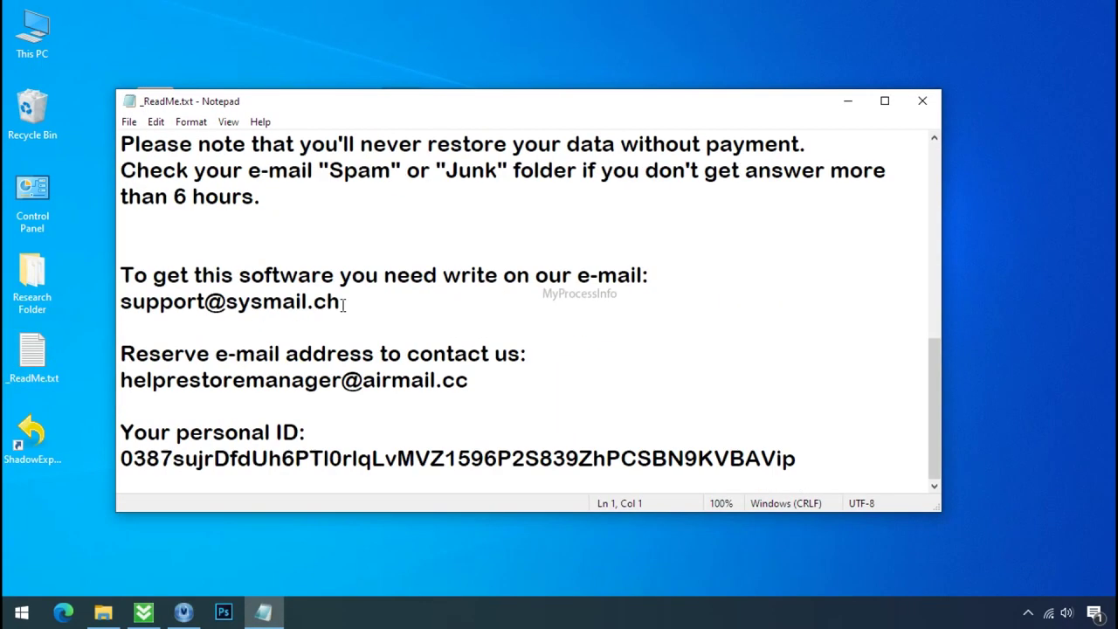
double_click(298, 306)
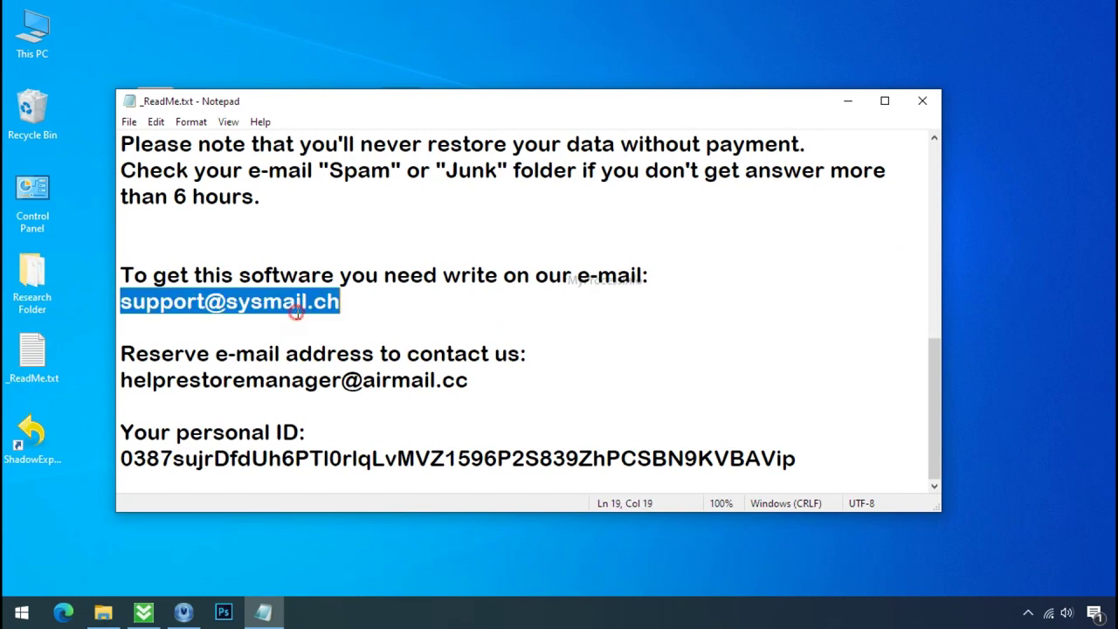
double_click(278, 379)
double_click(288, 460)
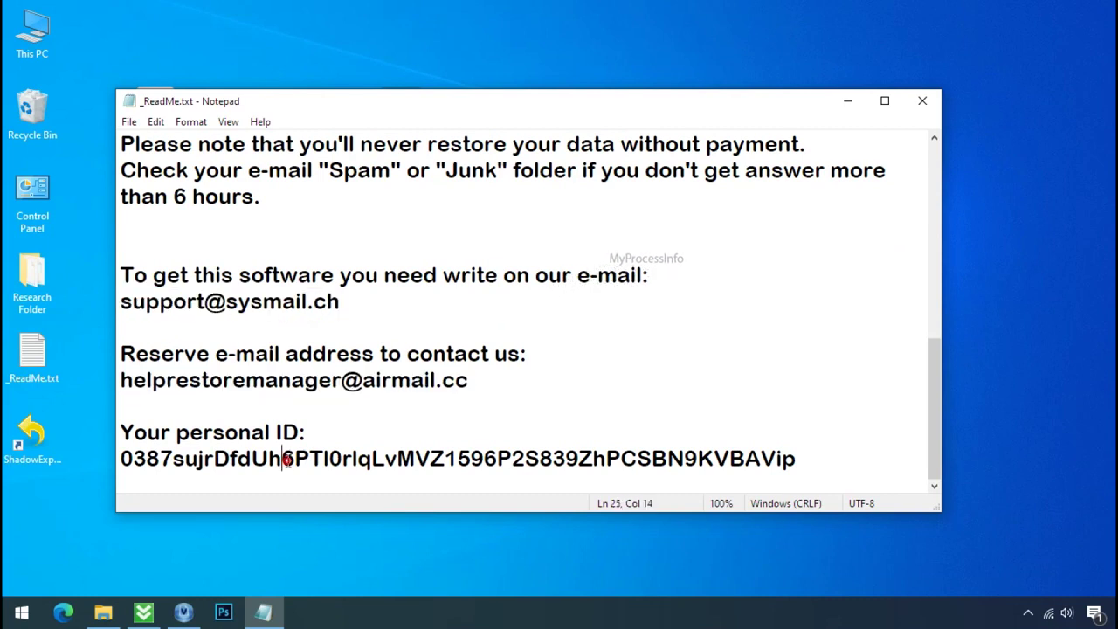
scroll(328, 421, "up", 6)
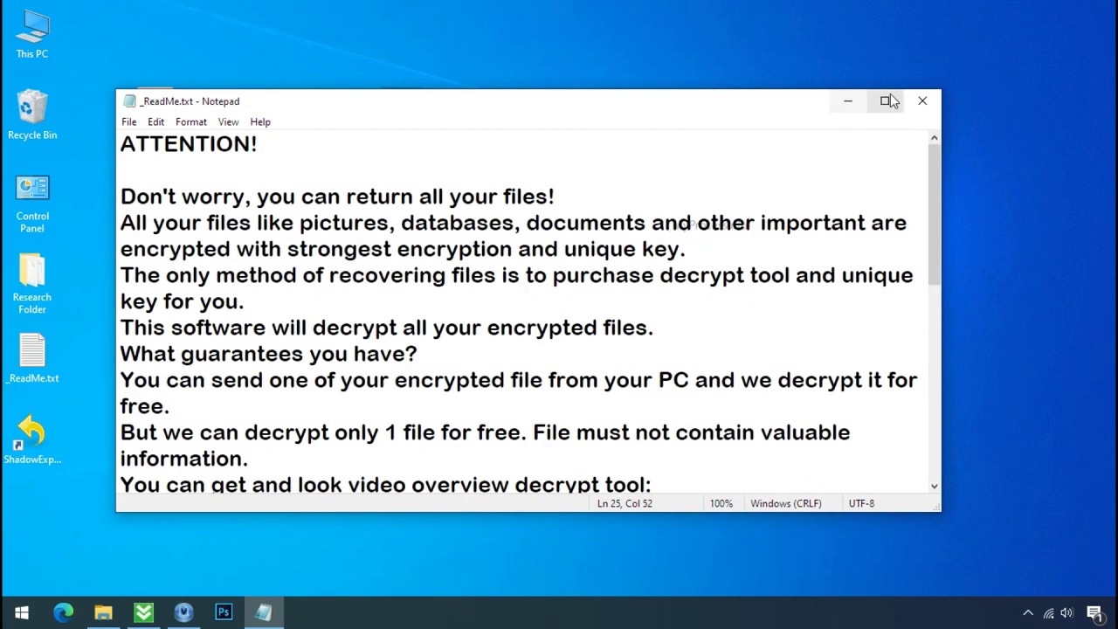
left_click(923, 105)
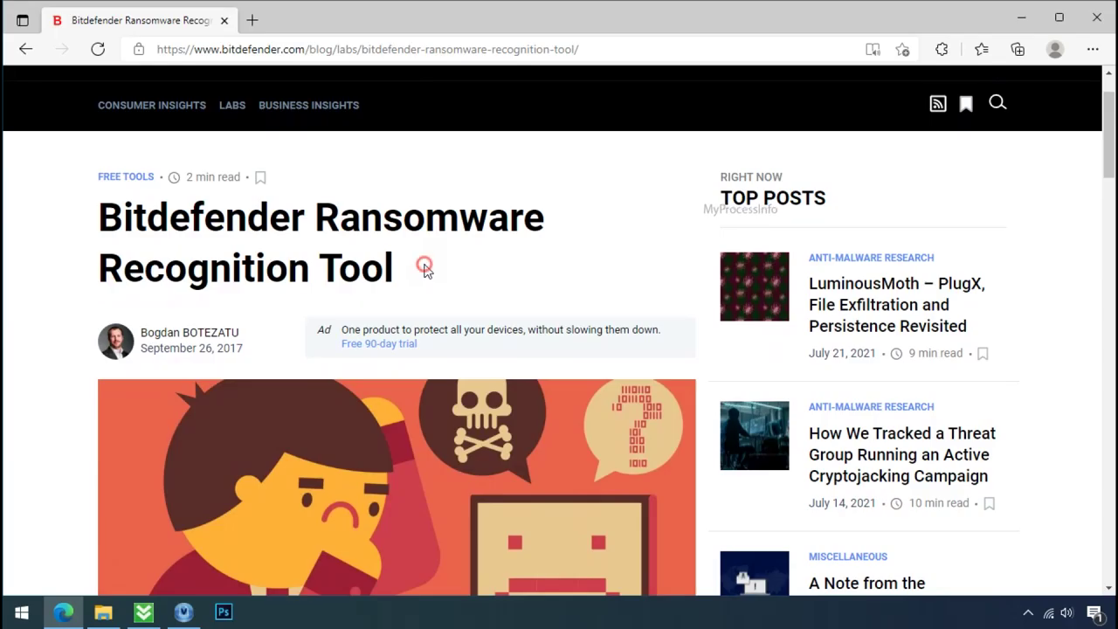
- Download the Bitdefender Ransomware Recognition Tool from its blog page and close the browser
scroll(426, 276, "down", 5)
scroll(426, 276, "down", 3)
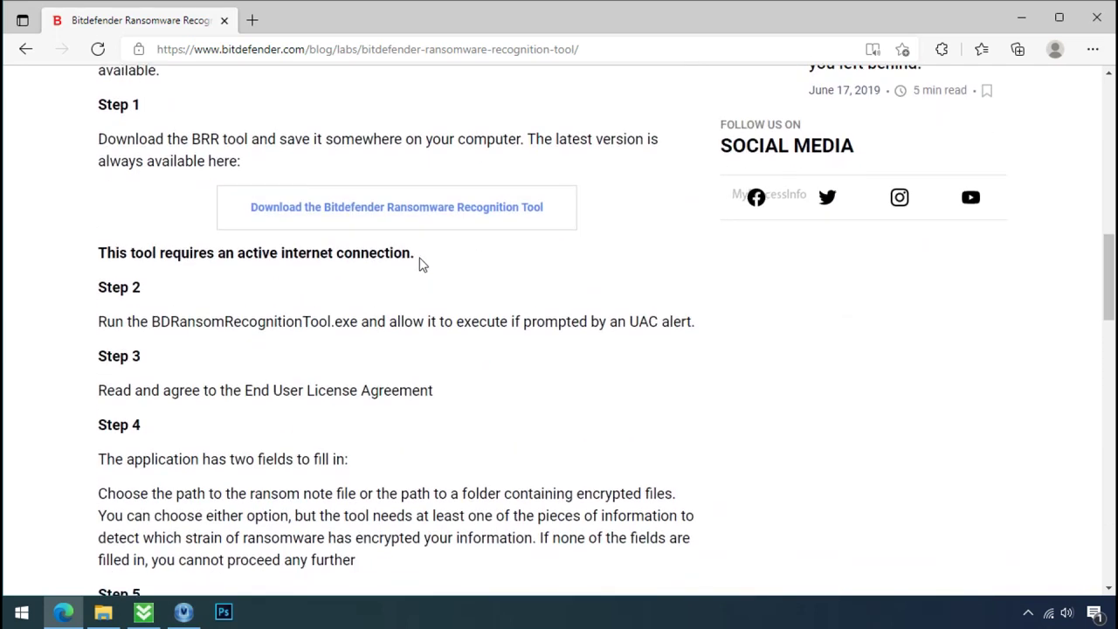
left_click(411, 217)
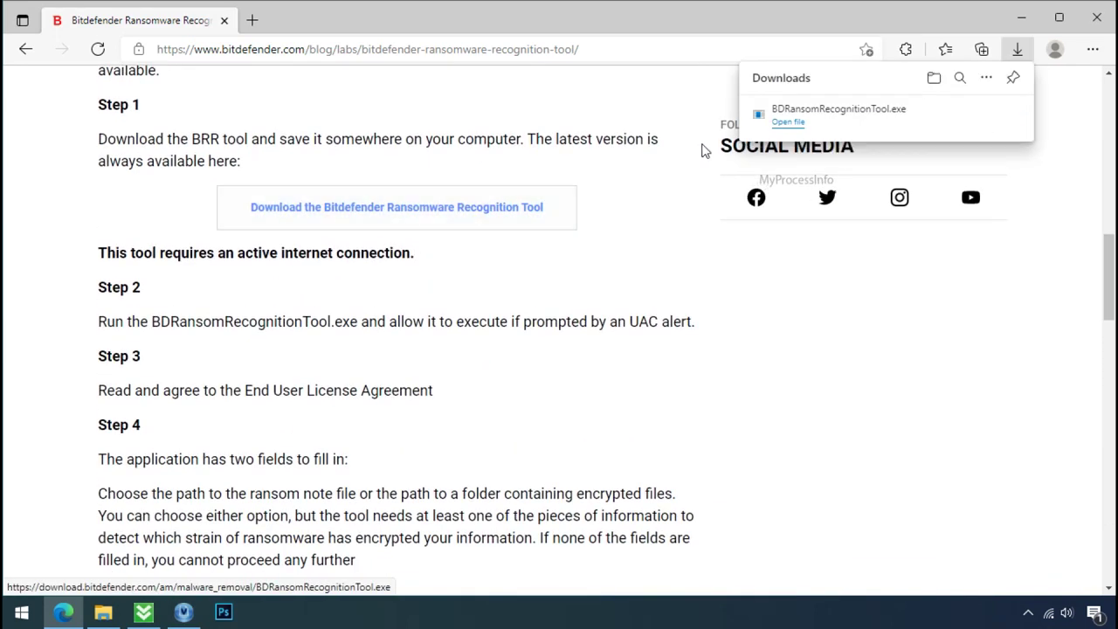
left_click(1097, 17)
- Launch BDRansomRecognitionTool.exe, accept its license agreement, and scan the desktop's _ReadMe.txt ransom note to identify the ransomware family
double_click(158, 115)
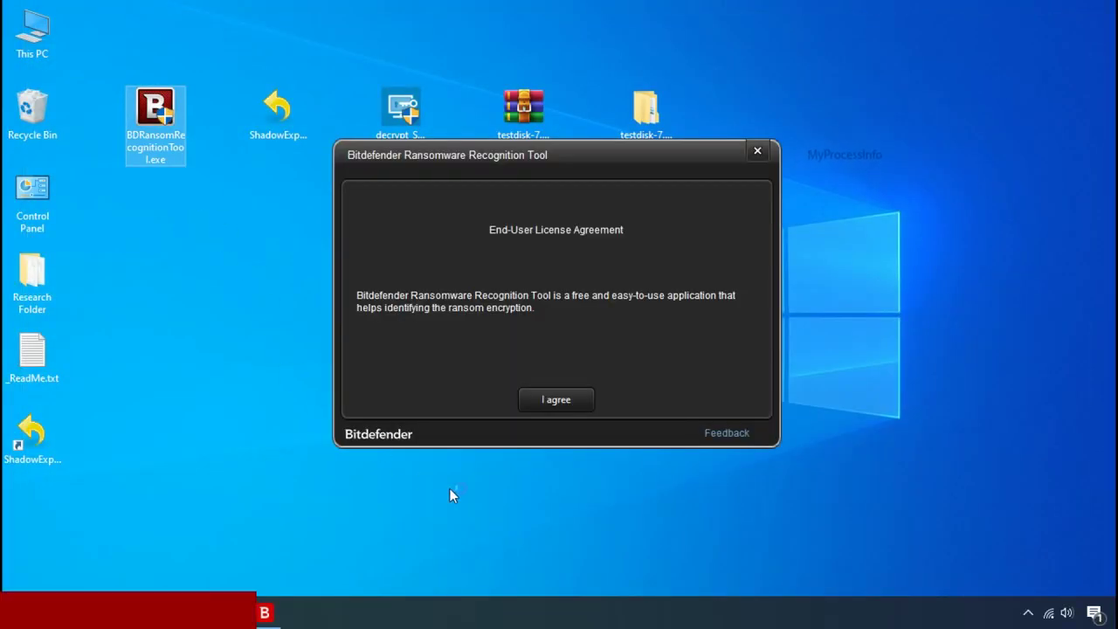
left_click(557, 403)
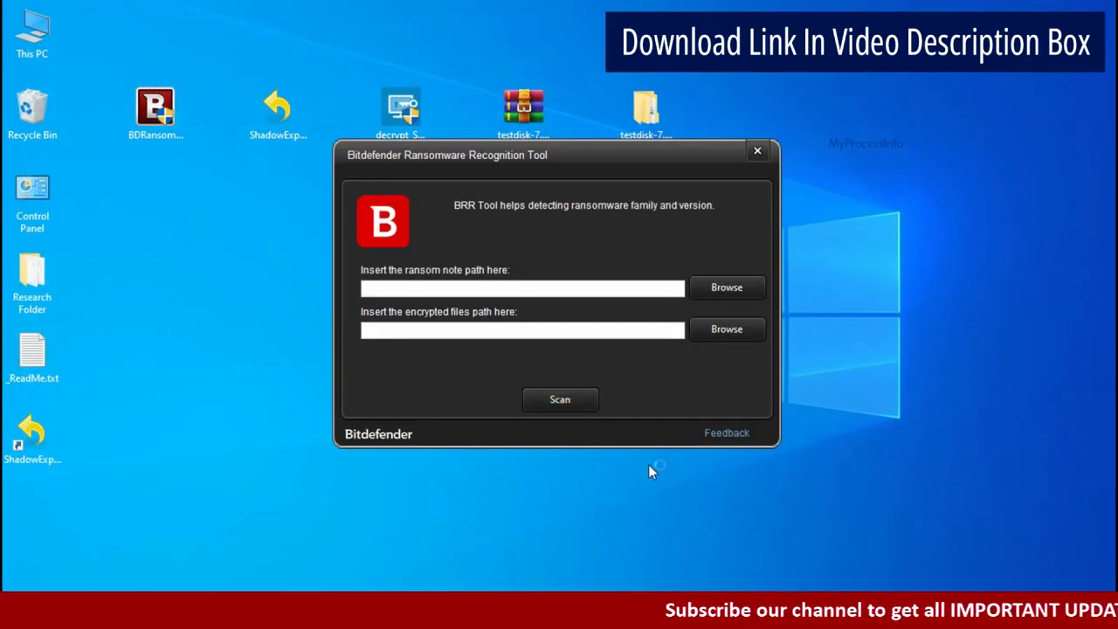
left_click(727, 290)
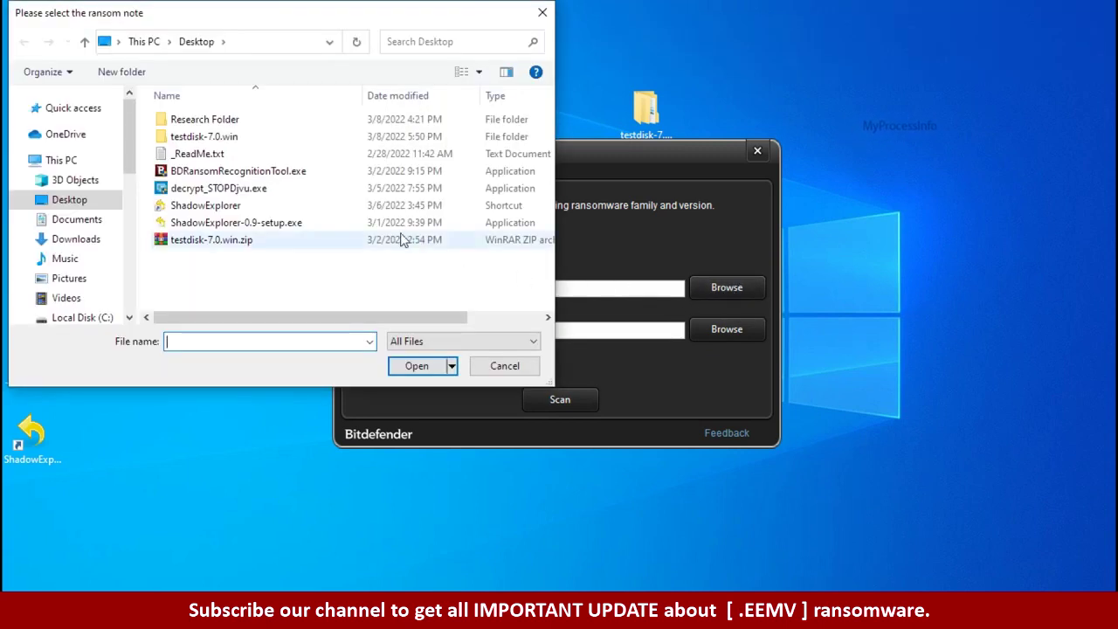
double_click(206, 153)
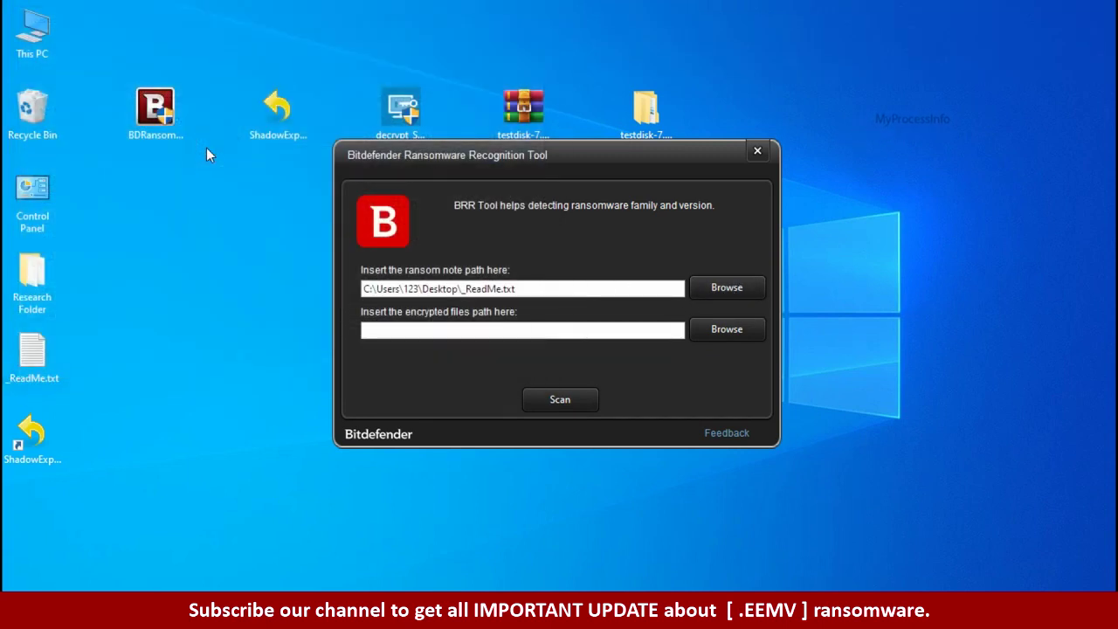
left_click(560, 408)
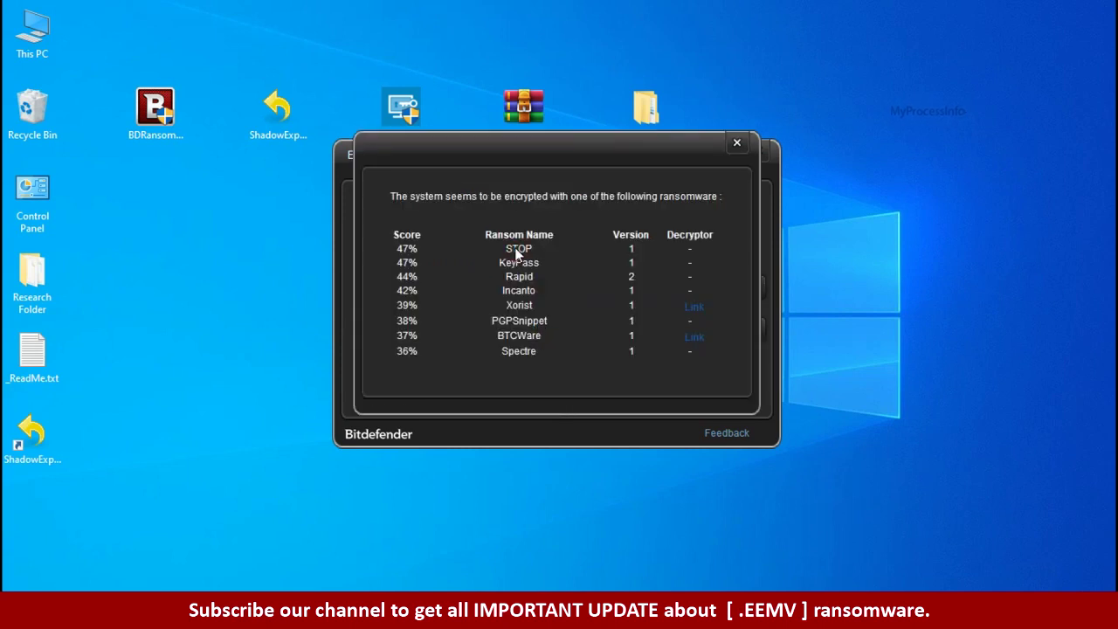
left_click(736, 144)
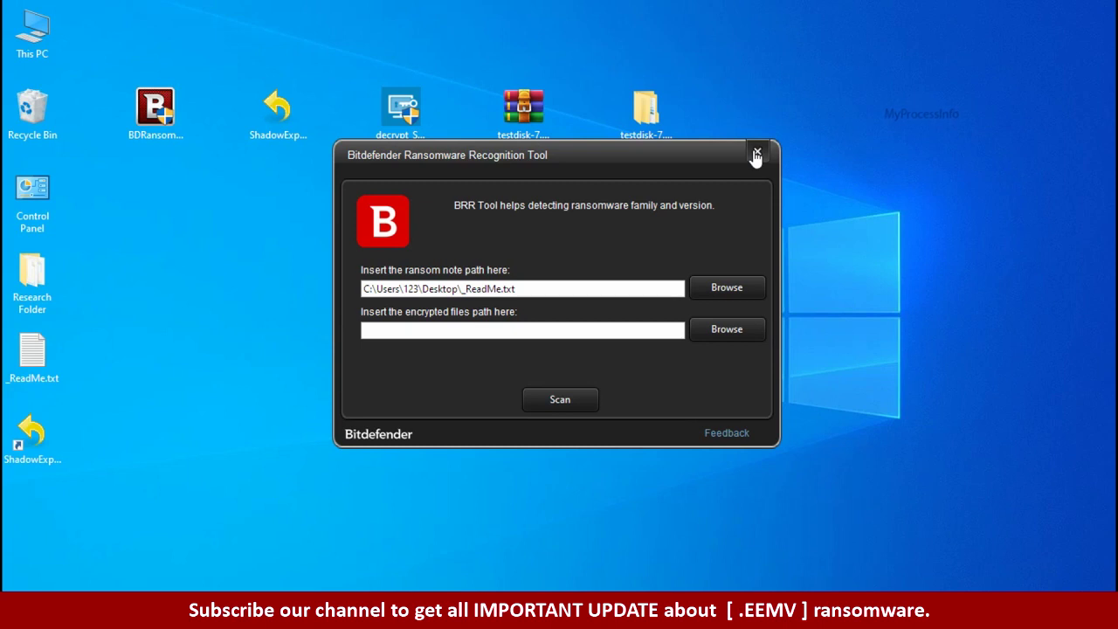
left_click(756, 155)
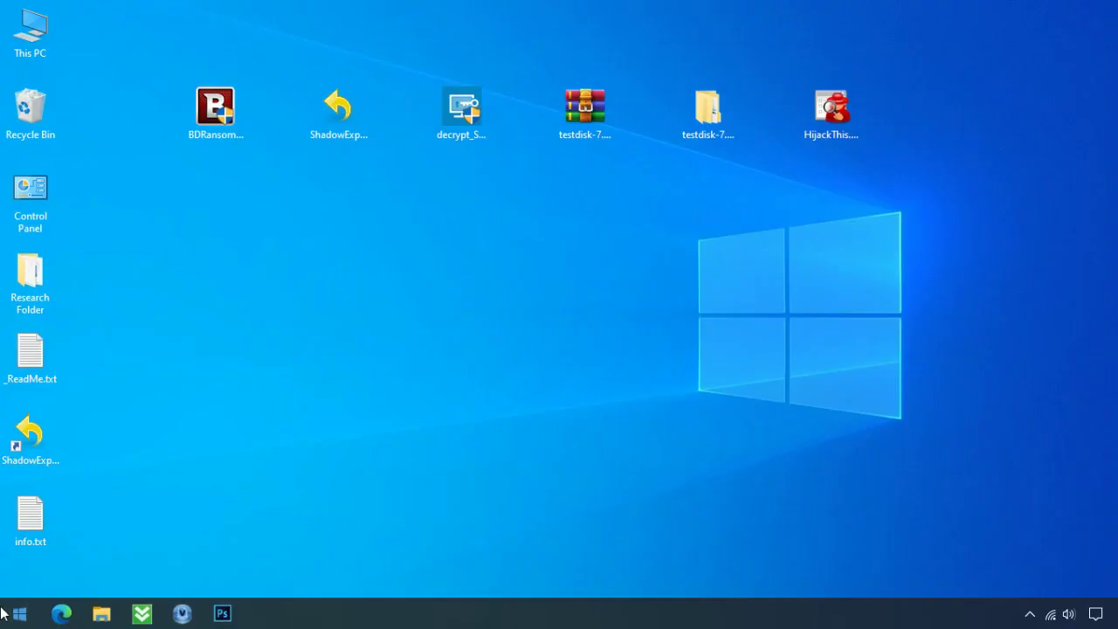
- Go to the %LOCALAPPDATA% directory and open the randomly named folder 81a1k05d-1a41-6523-5ad4xe45ff5ew0
left_click(17, 613)
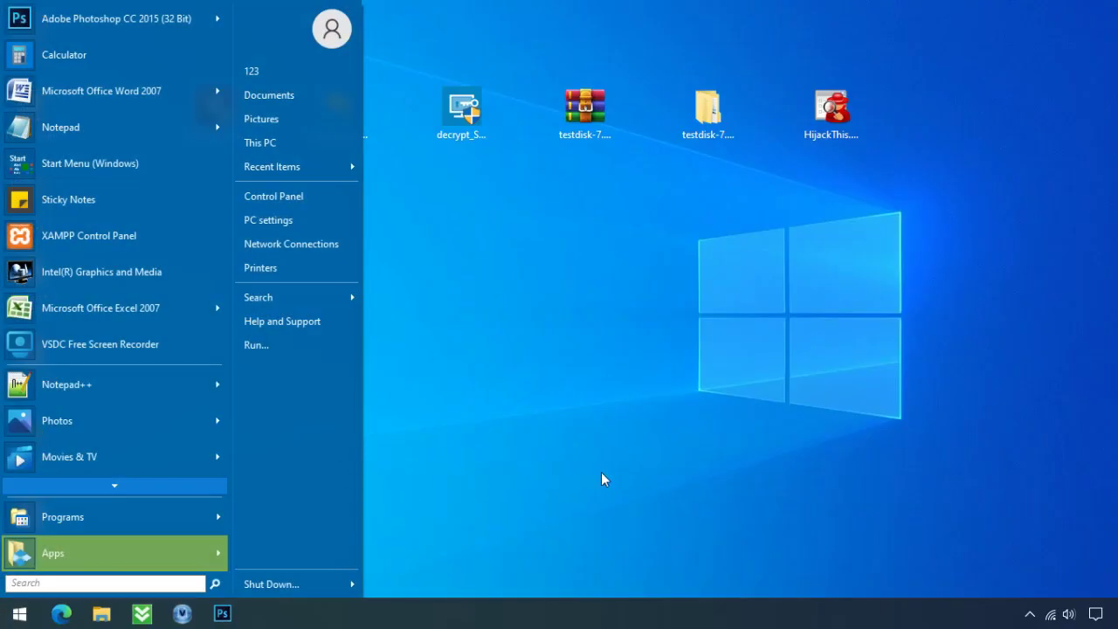
type("%LOCAL")
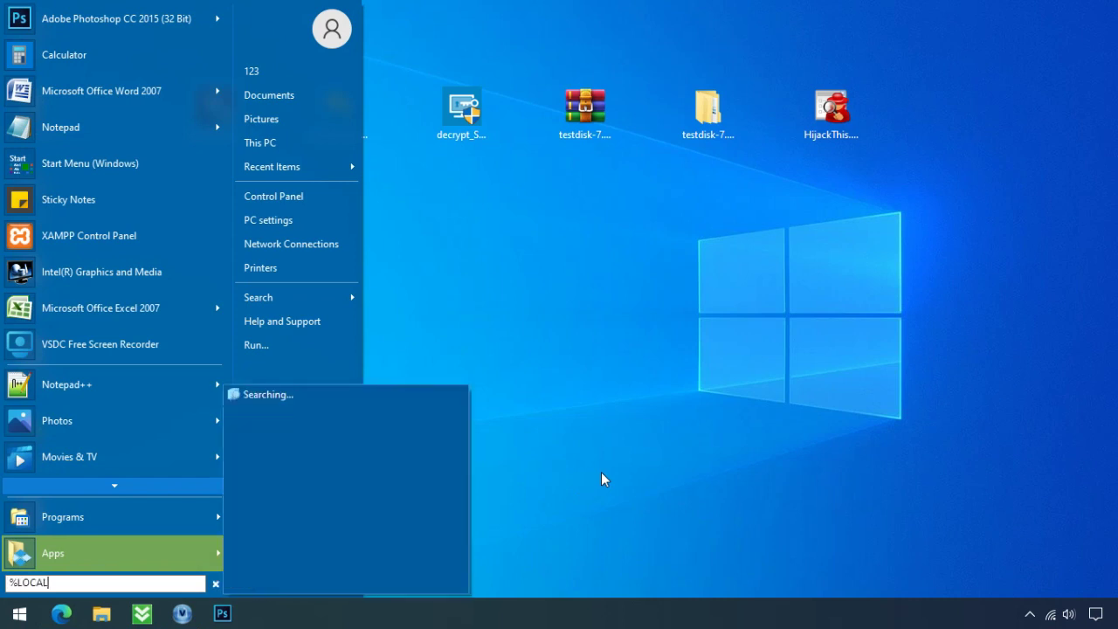
type("APPDATA%")
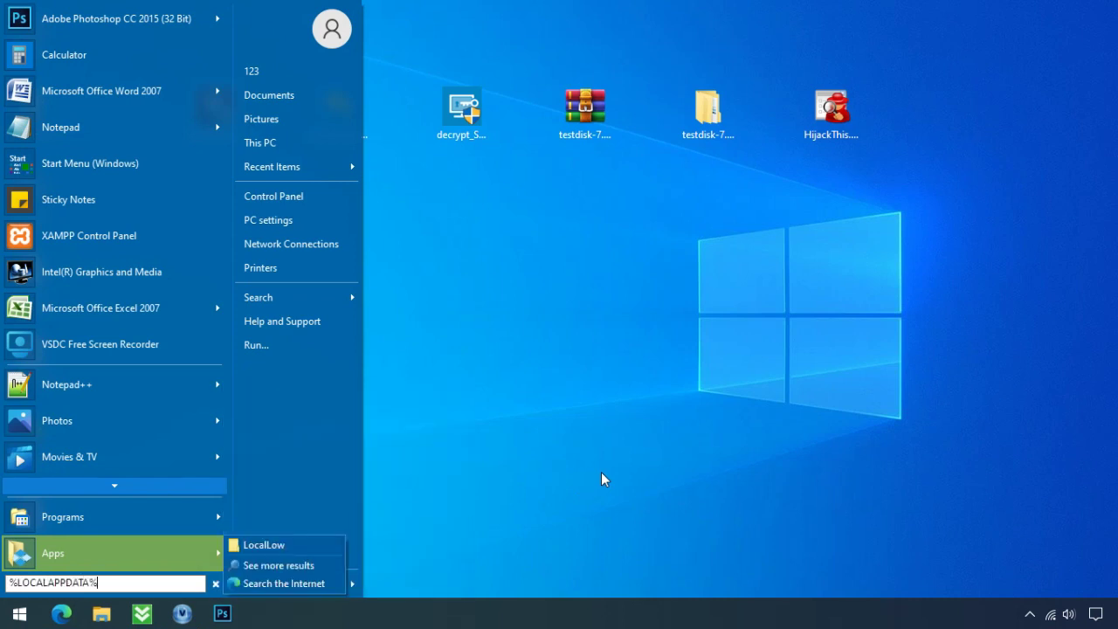
key("Return")
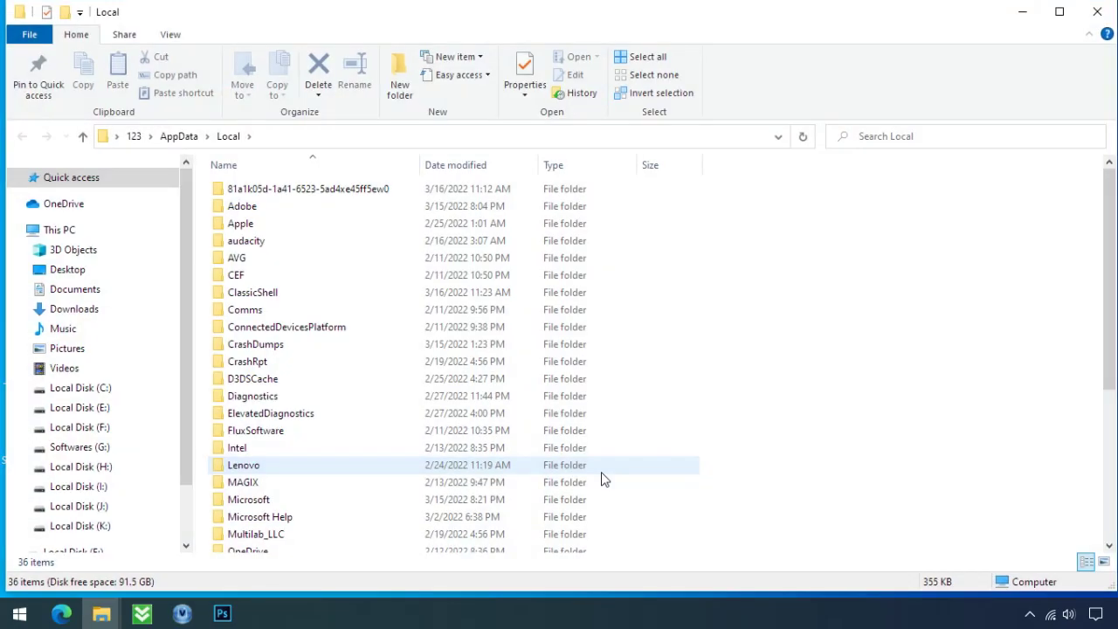
left_click(674, 194)
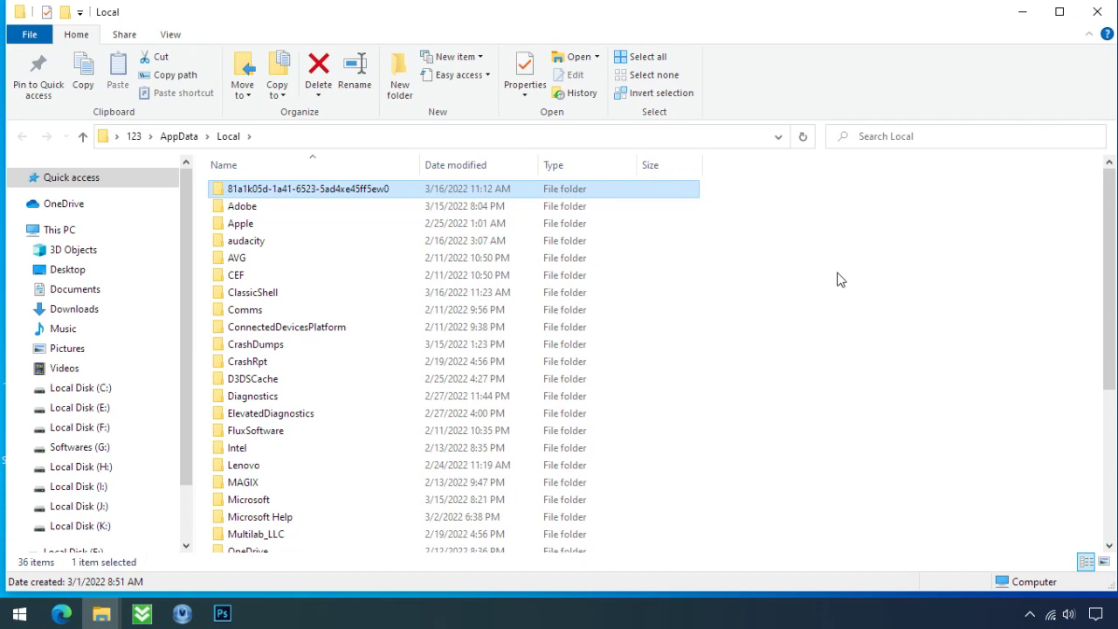
double_click(301, 194)
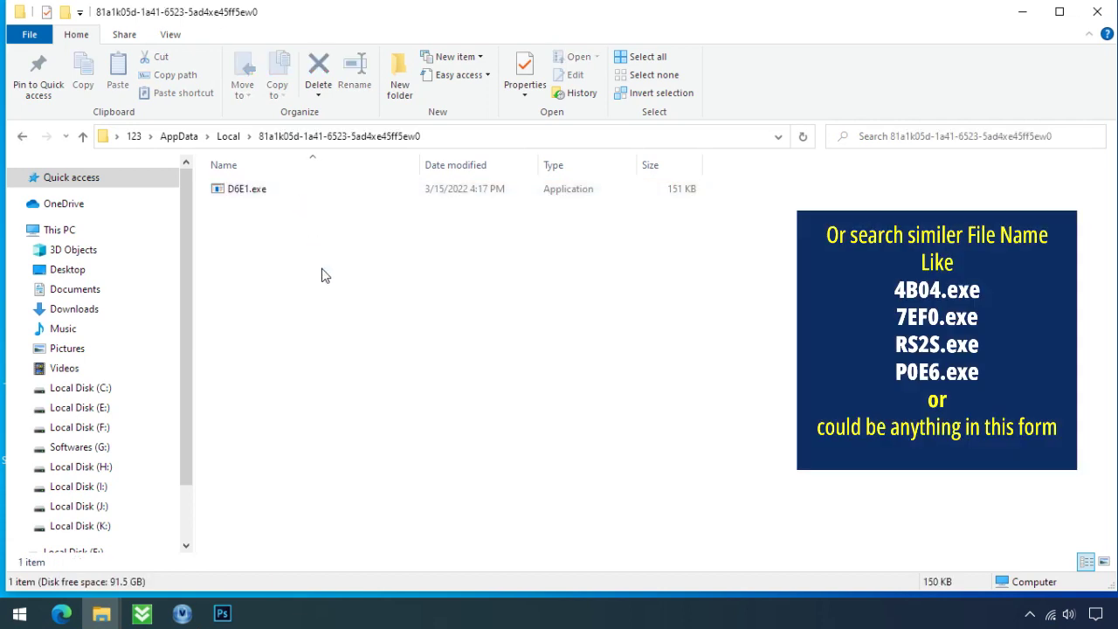
- Try to delete D6E1.exe from the randomly named folder, retrying the deletion, and close the folder window
left_click(219, 197)
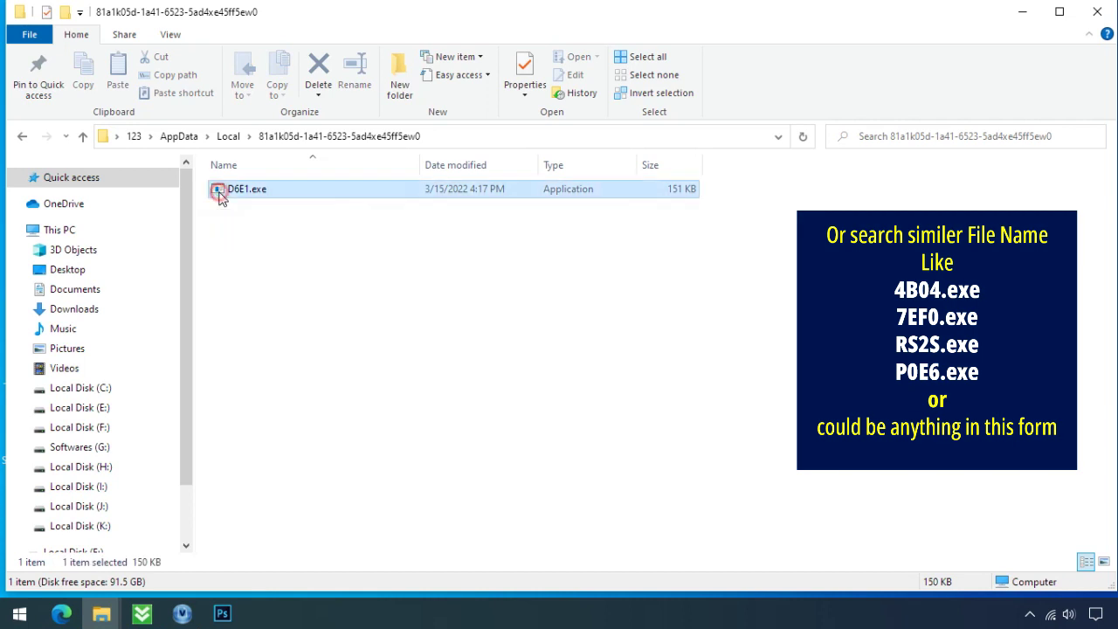
right_click(248, 198)
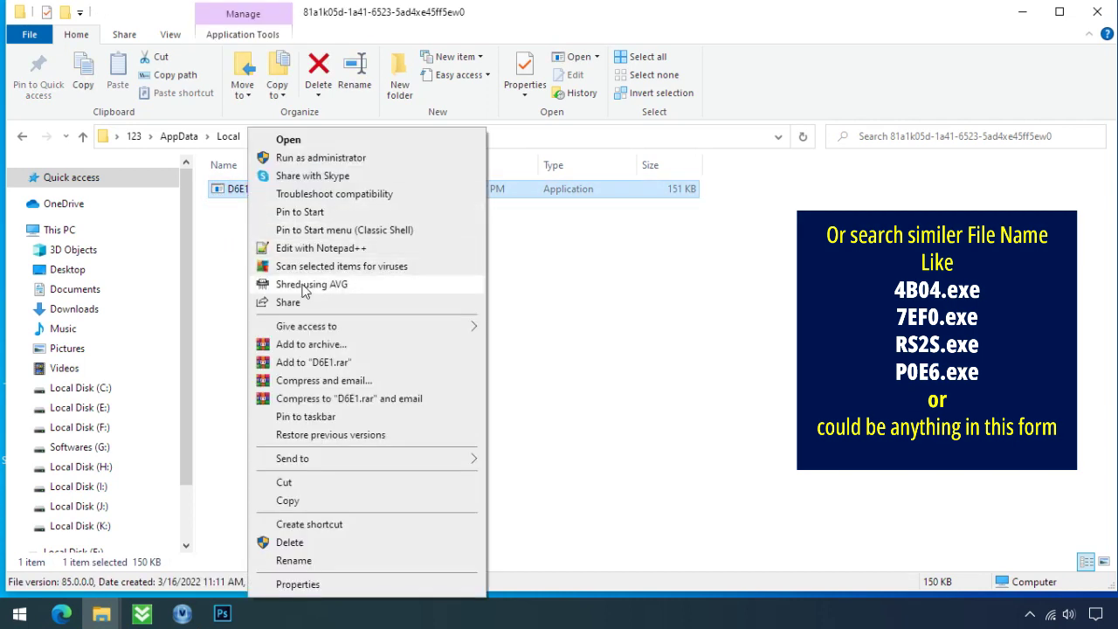
left_click(345, 543)
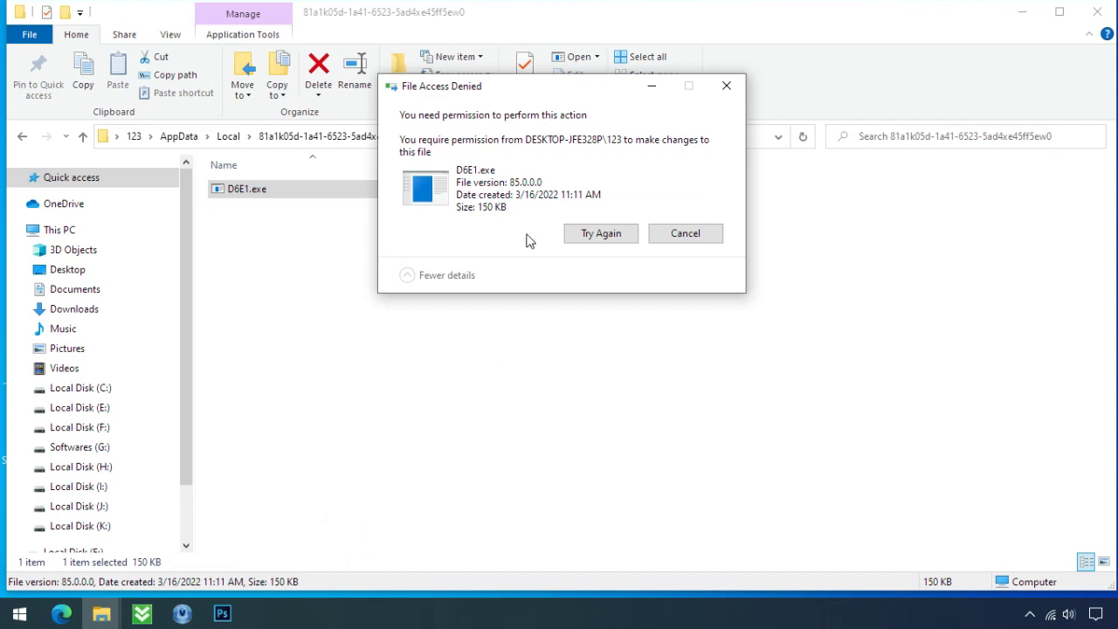
left_click(600, 237)
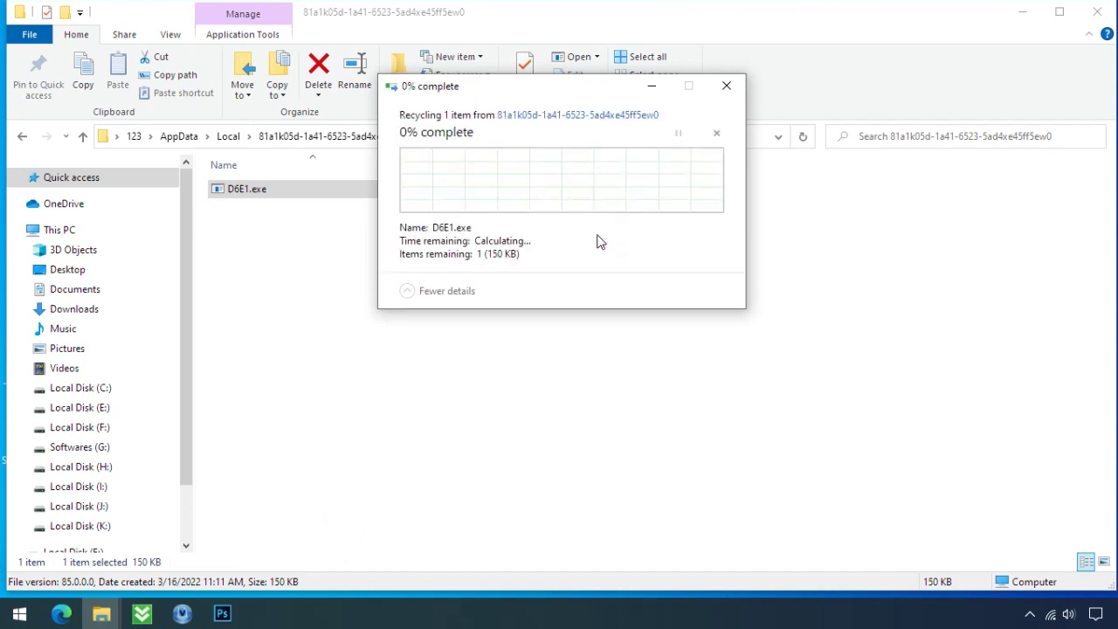
left_click(599, 237)
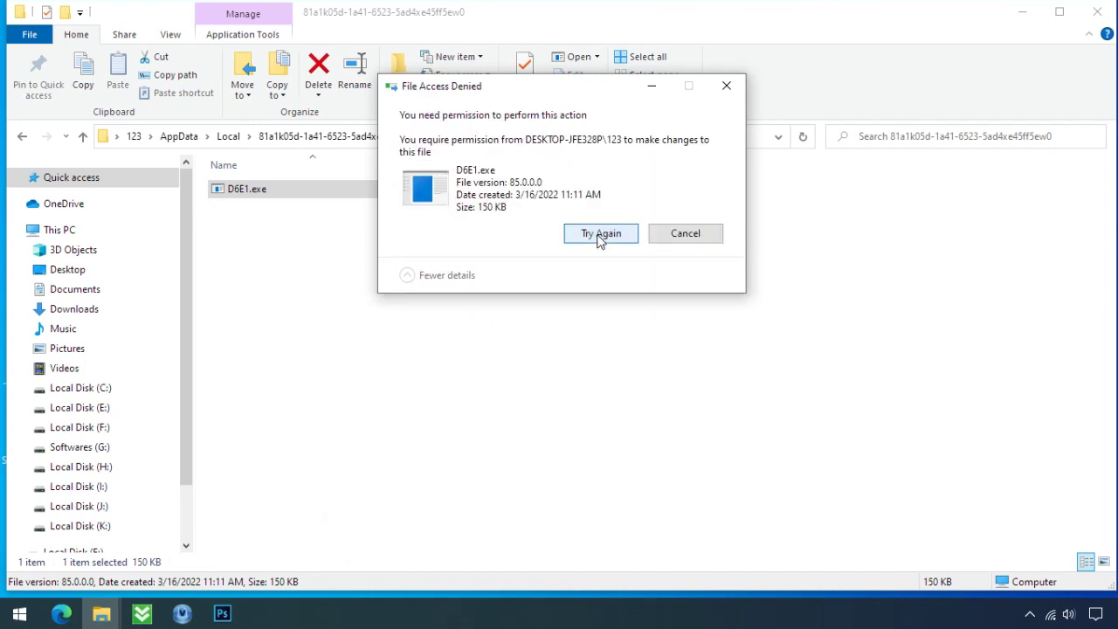
left_click(599, 237)
left_click(725, 87)
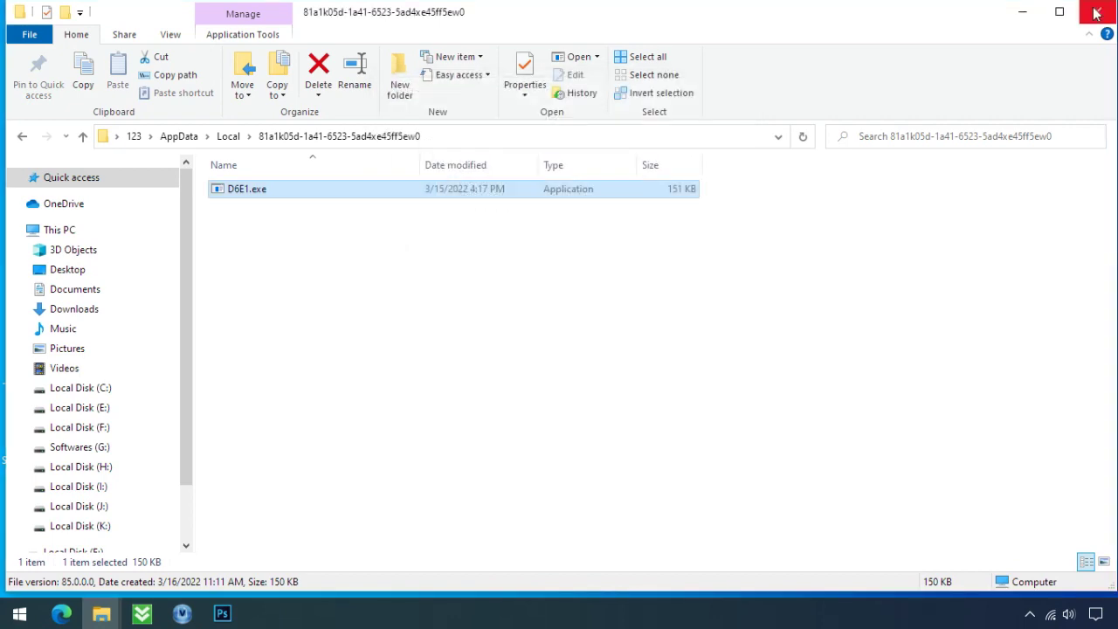
left_click(1096, 13)
- Open Task Manager and end both D6E1.exe (32 bit) processes
right_click(845, 616)
left_click(865, 527)
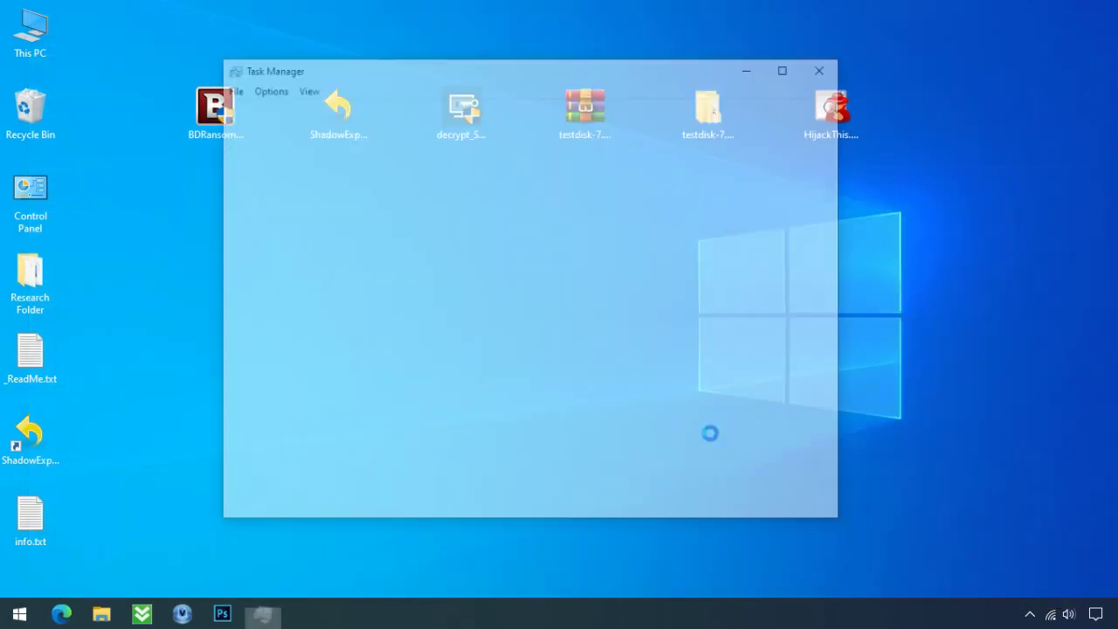
left_click(338, 204)
scroll(337, 227, "down", 1)
scroll(336, 227, "down", 4)
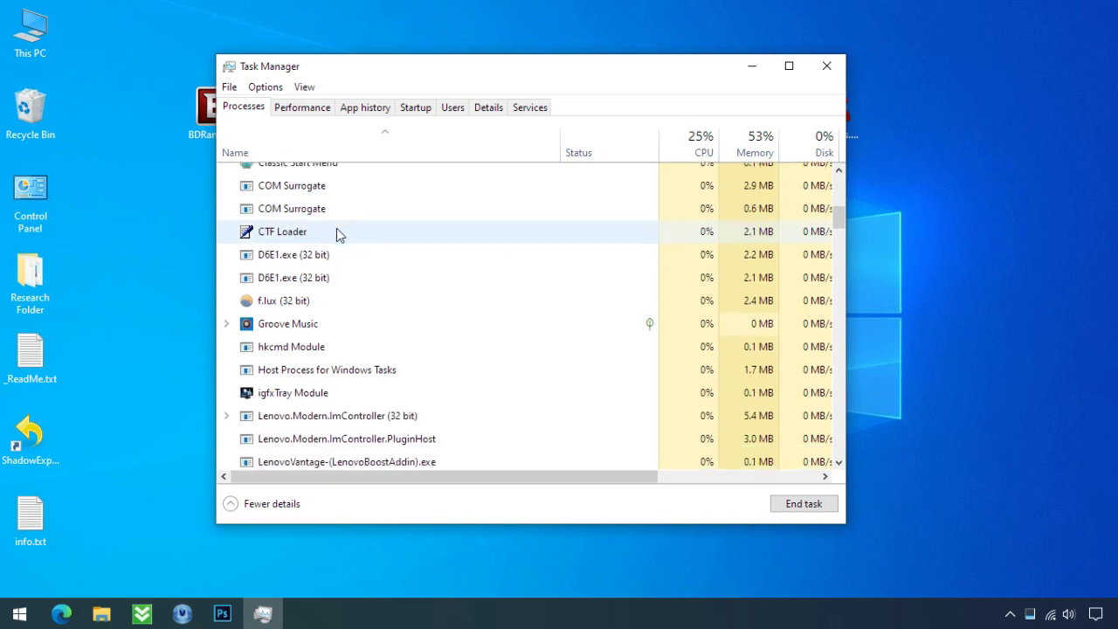
right_click(327, 282)
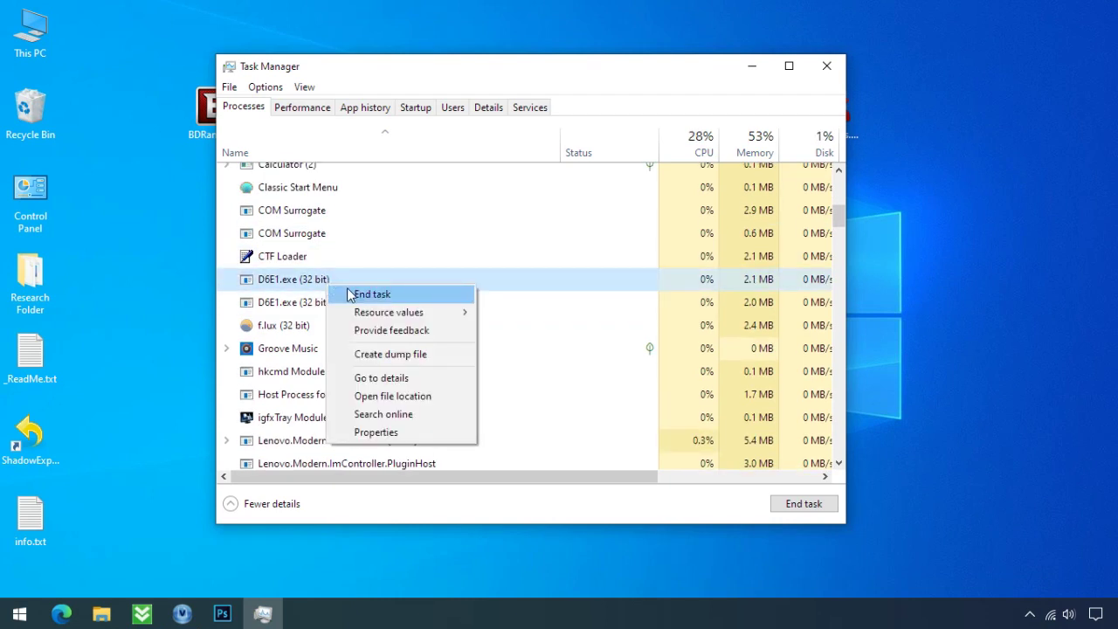
left_click(349, 295)
right_click(330, 286)
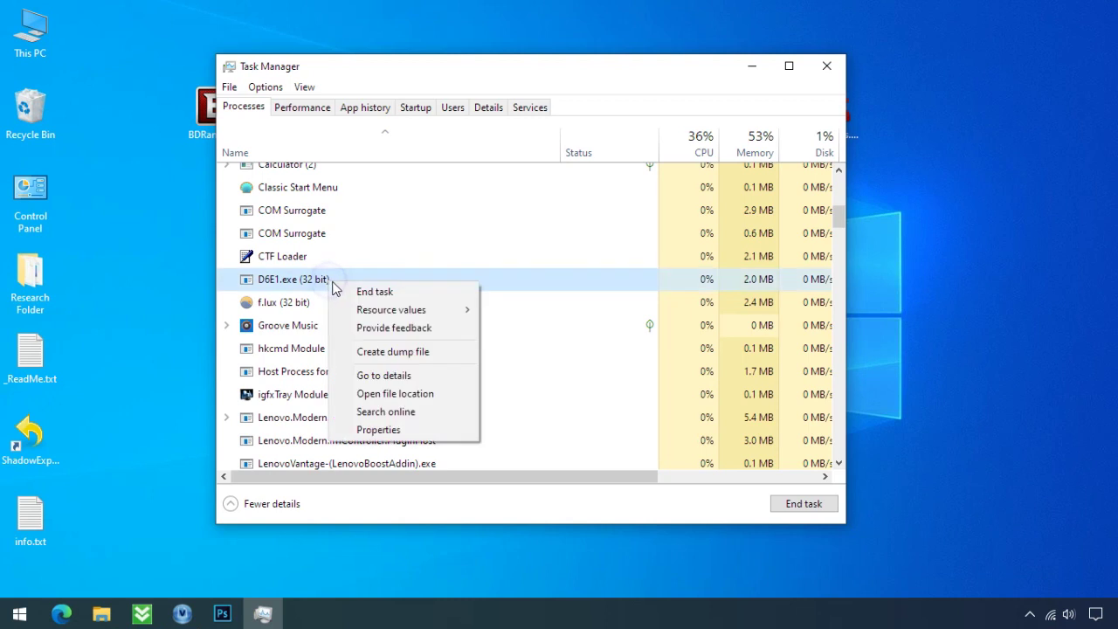
left_click(349, 292)
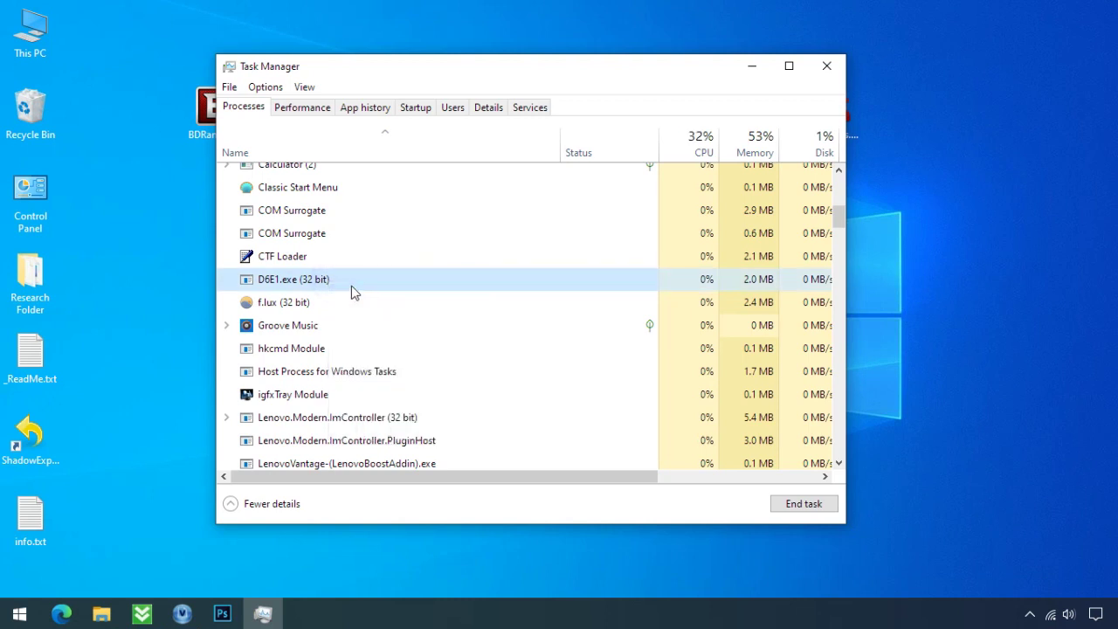
- Disable the D6E1.exe startup entry in Task Manager and close the Task Manager window
left_click(416, 107)
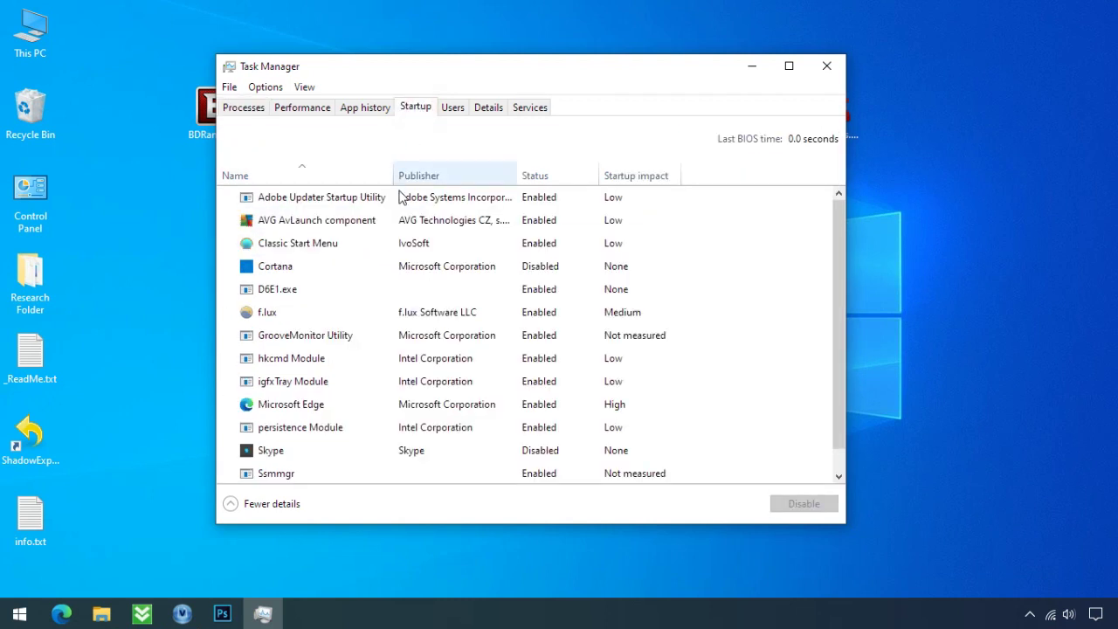
left_click(378, 285)
right_click(378, 285)
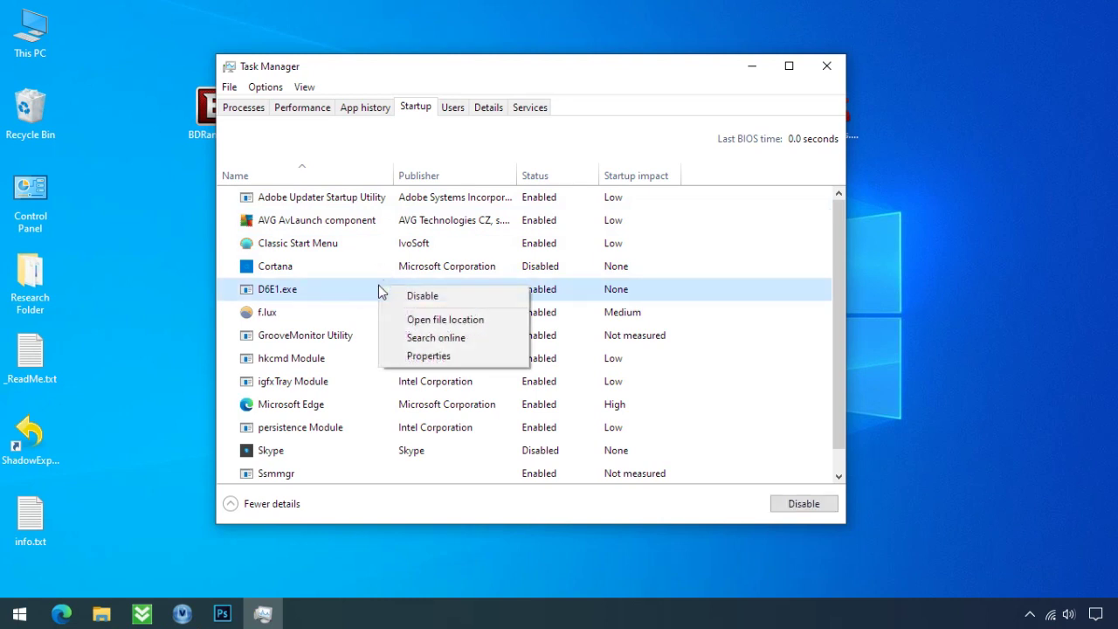
left_click(391, 296)
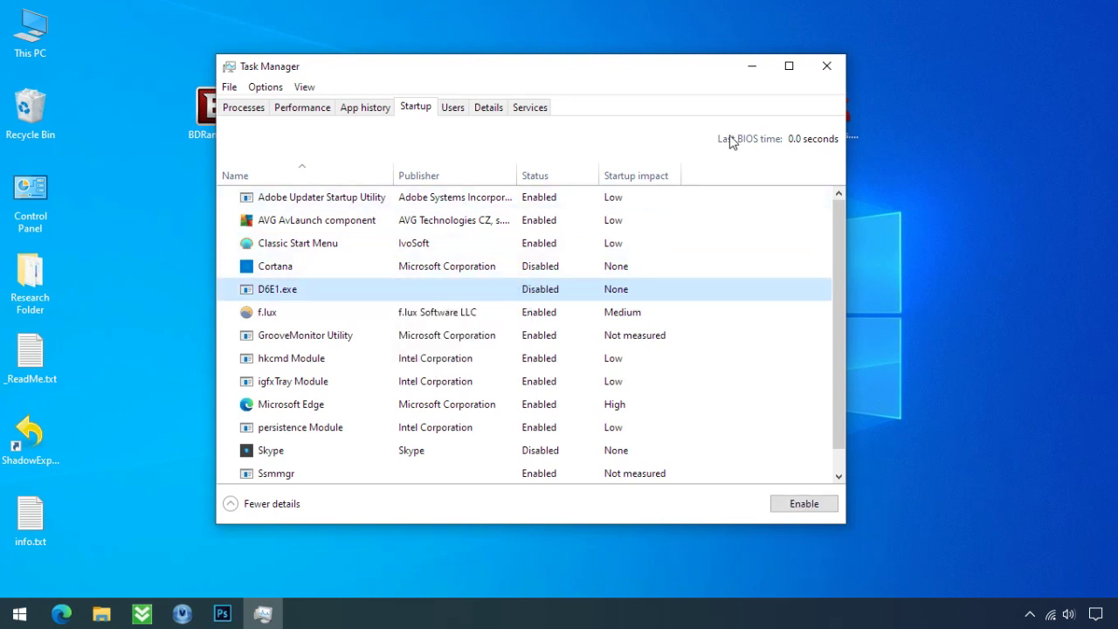
left_click(827, 65)
- Delete D6E1.exe from the 81a1k05d-1a41-6523-5ad4xe45ff5ew0 folder
right_click(266, 198)
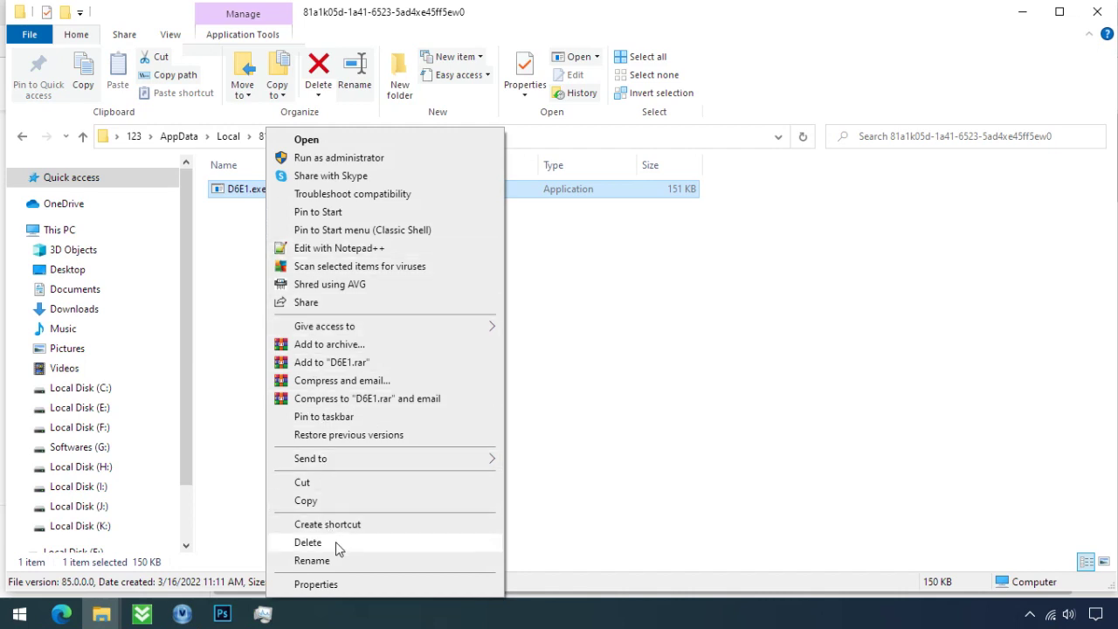
left_click(307, 543)
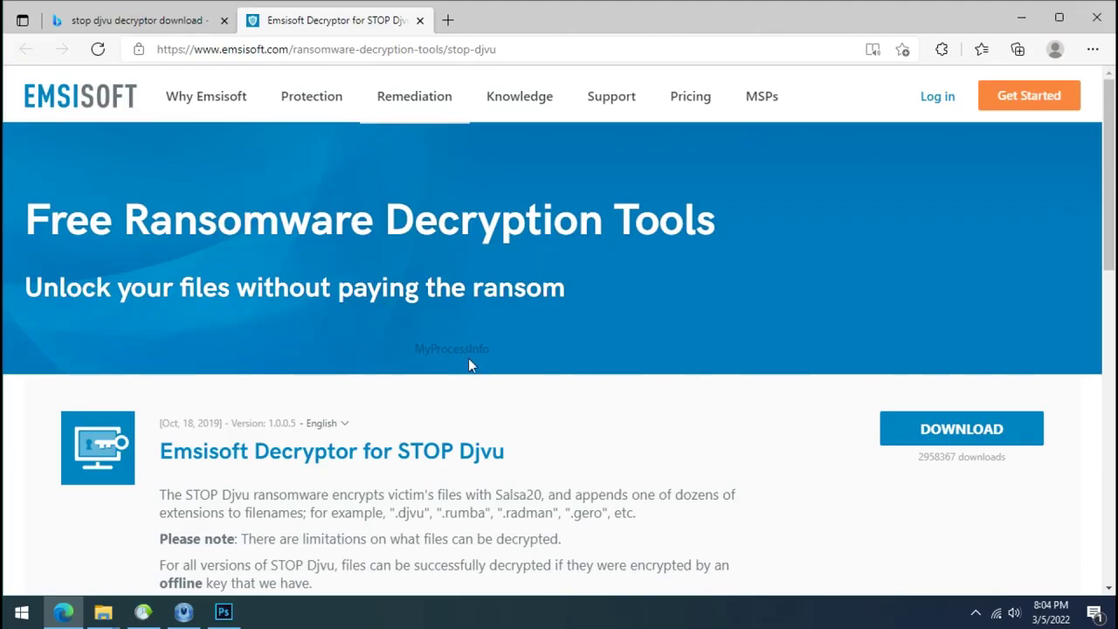
- Download the Emsisoft Decryptor for STOP Djvu and launch decrypt_STOPDjvu.exe from the desktop, accepting its license terms and disclaimer
scroll(725, 430, "down", 1)
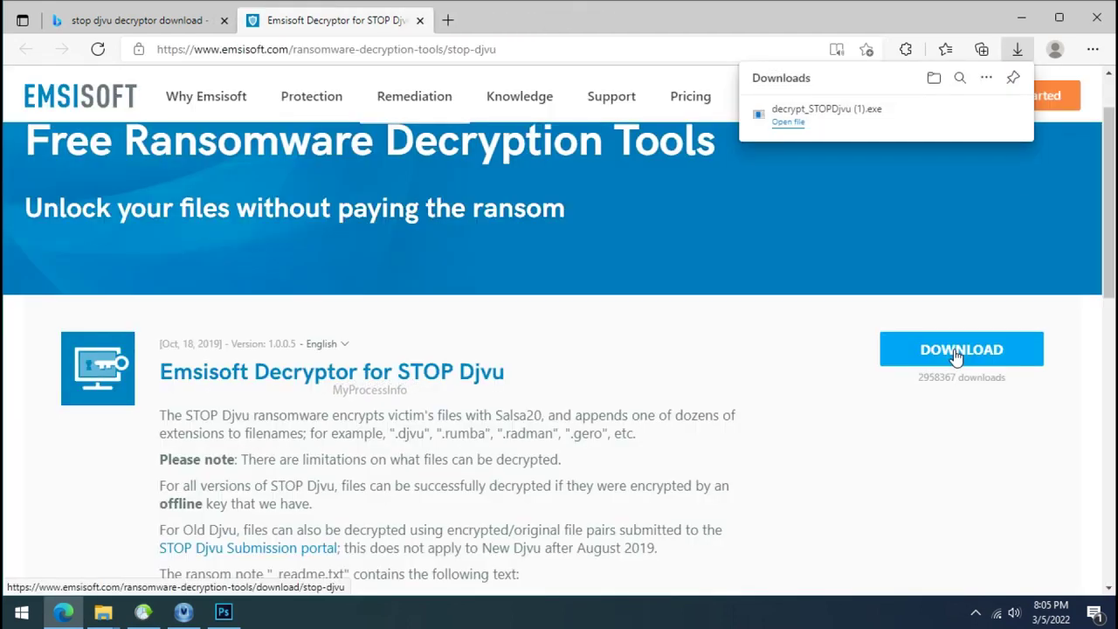
left_click(1092, 21)
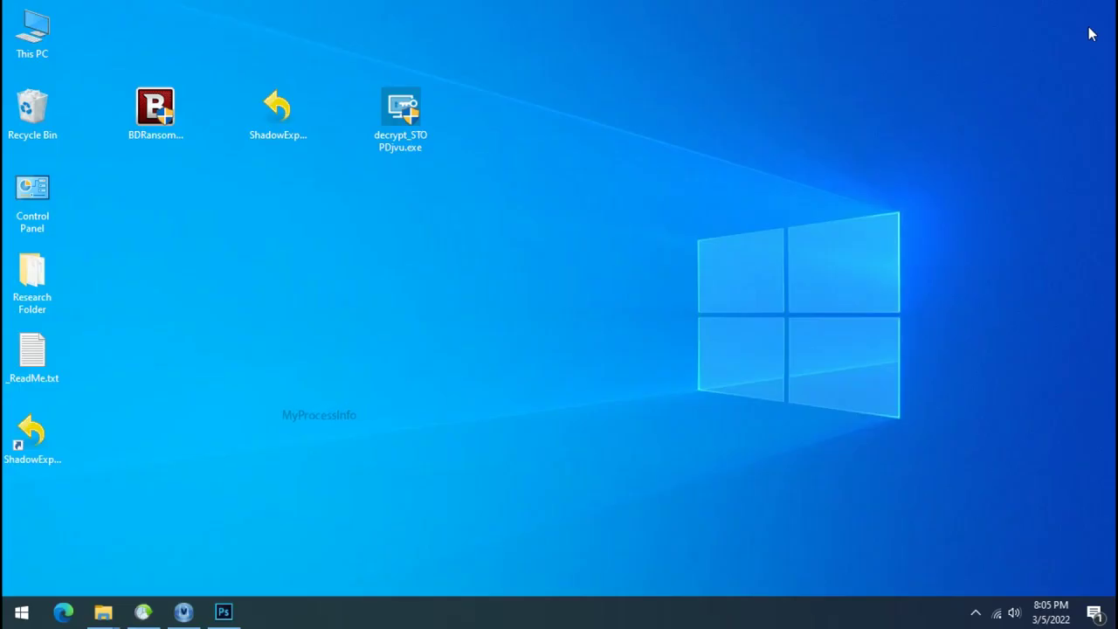
double_click(413, 121)
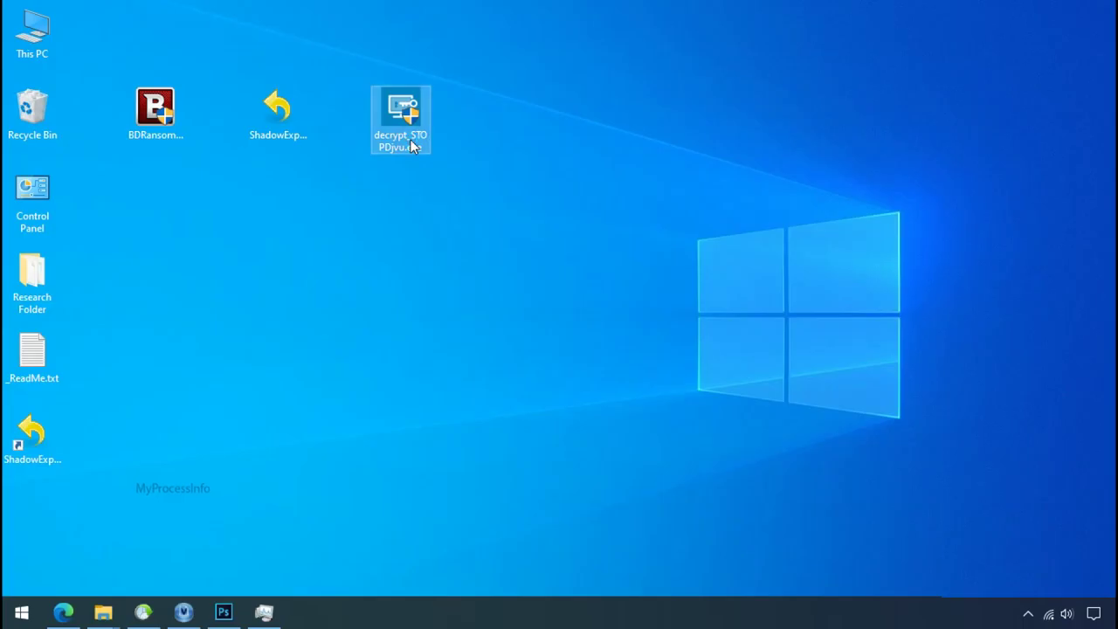
double_click(410, 136)
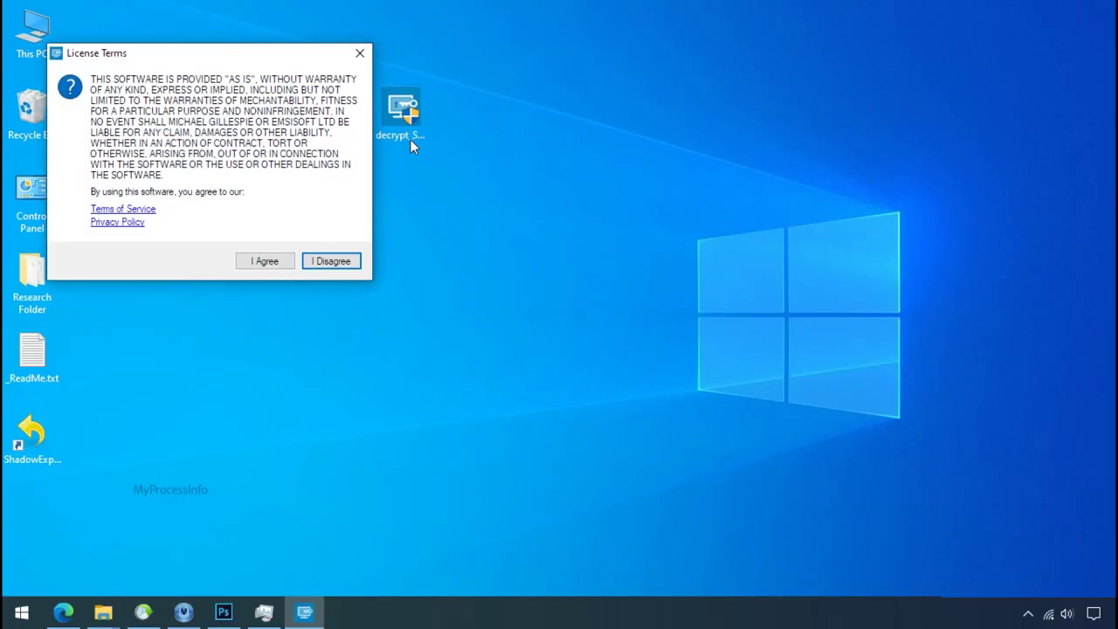
left_click(266, 262)
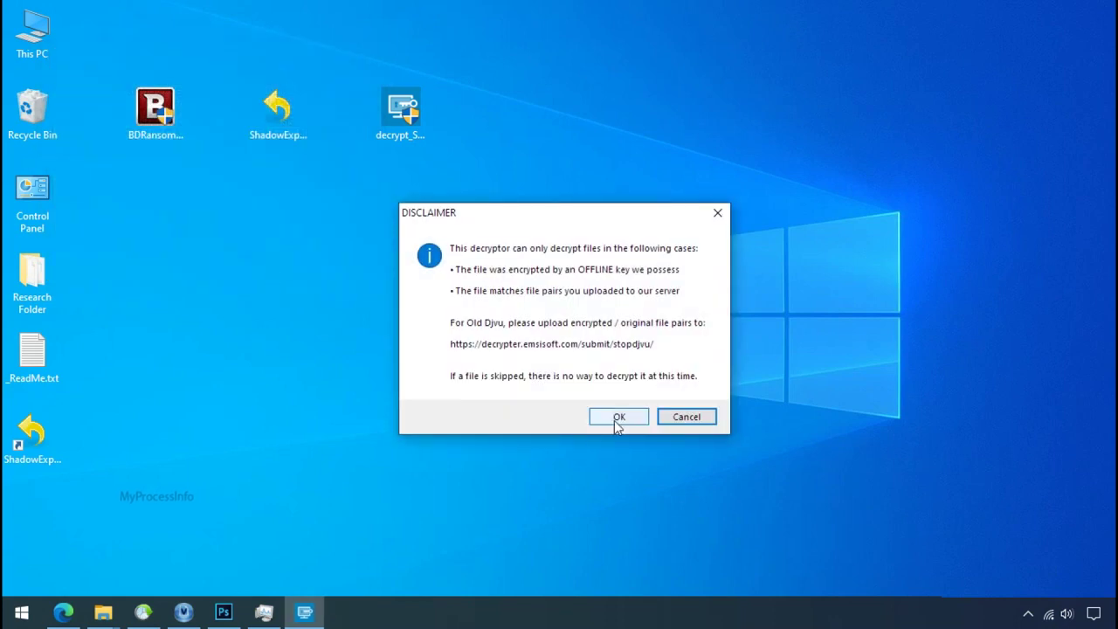
left_click(618, 418)
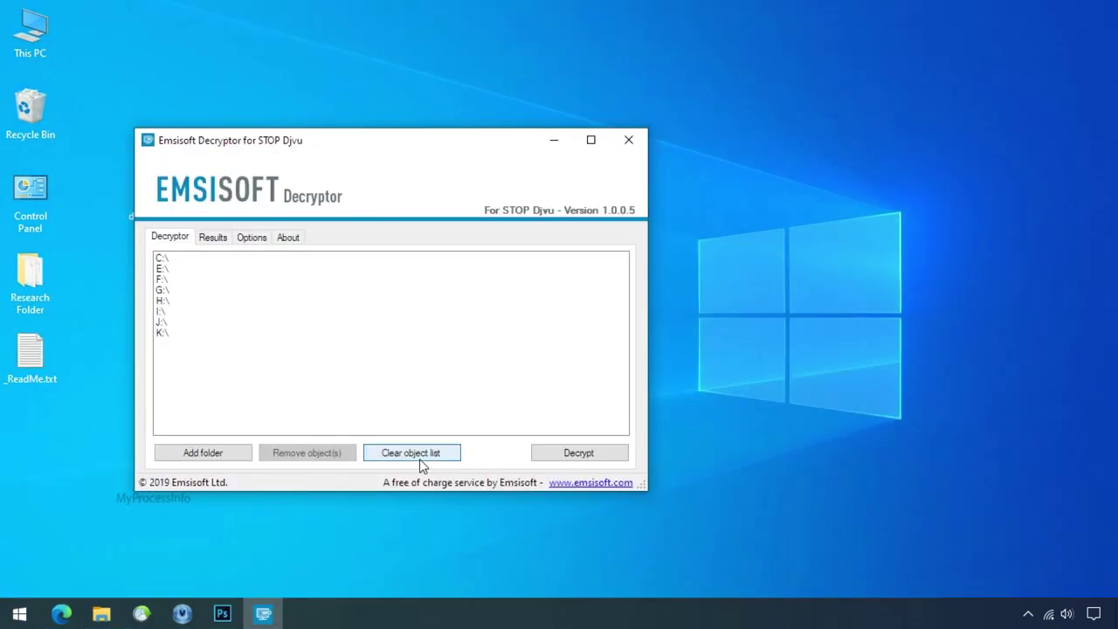
- Replace the decryptor's list of drives with the desktop's Research Folder and start decryption
left_click(419, 458)
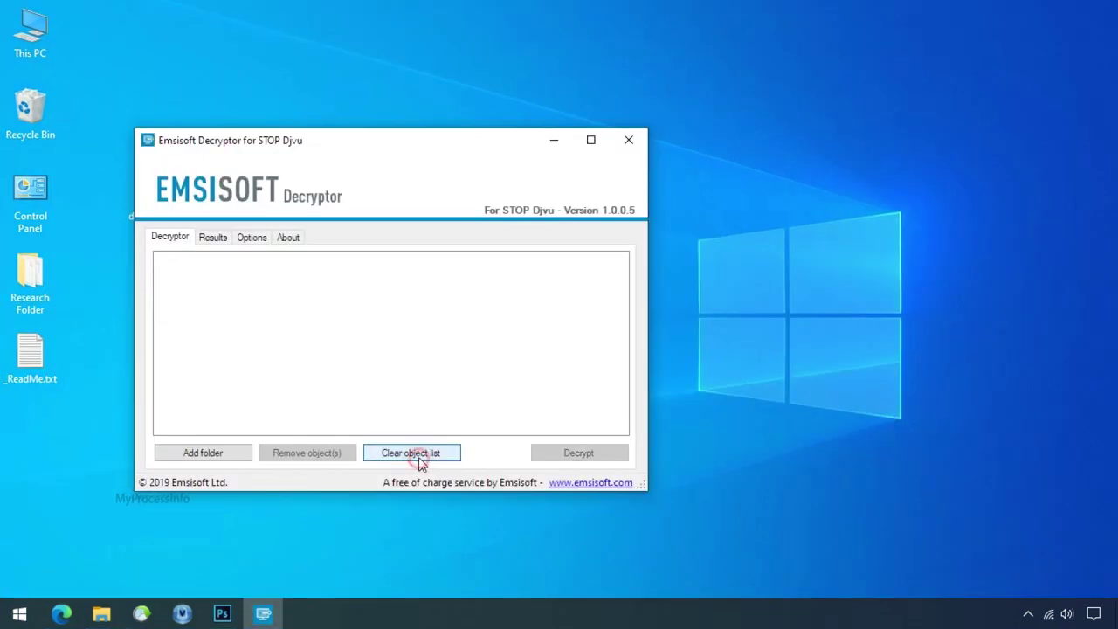
left_click(201, 454)
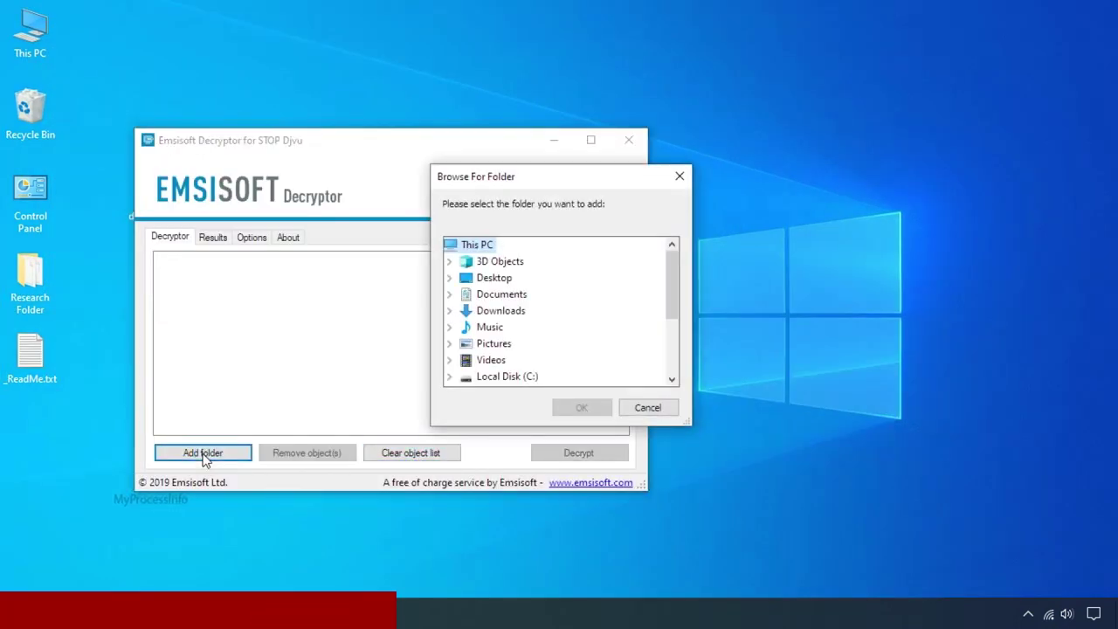
left_click(495, 277)
left_click(526, 295)
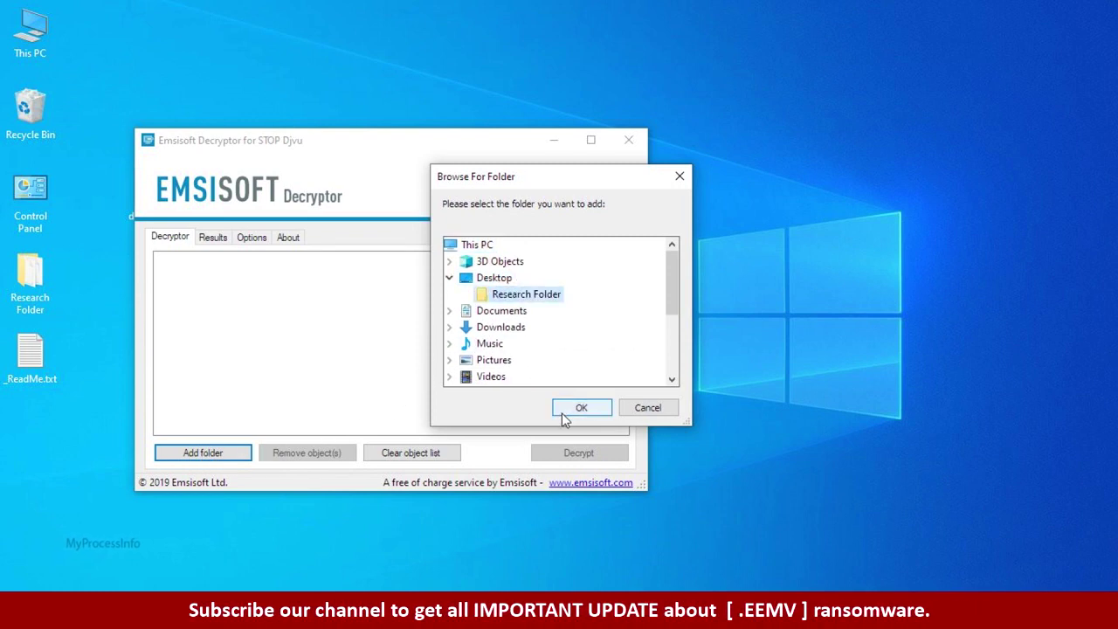
left_click(563, 411)
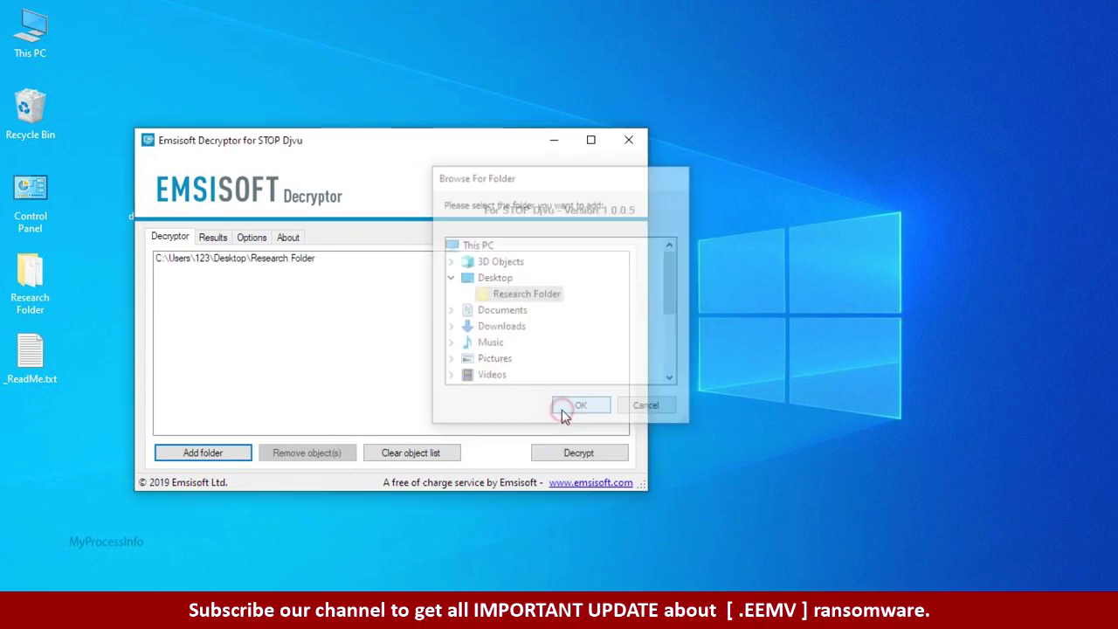
left_click(578, 454)
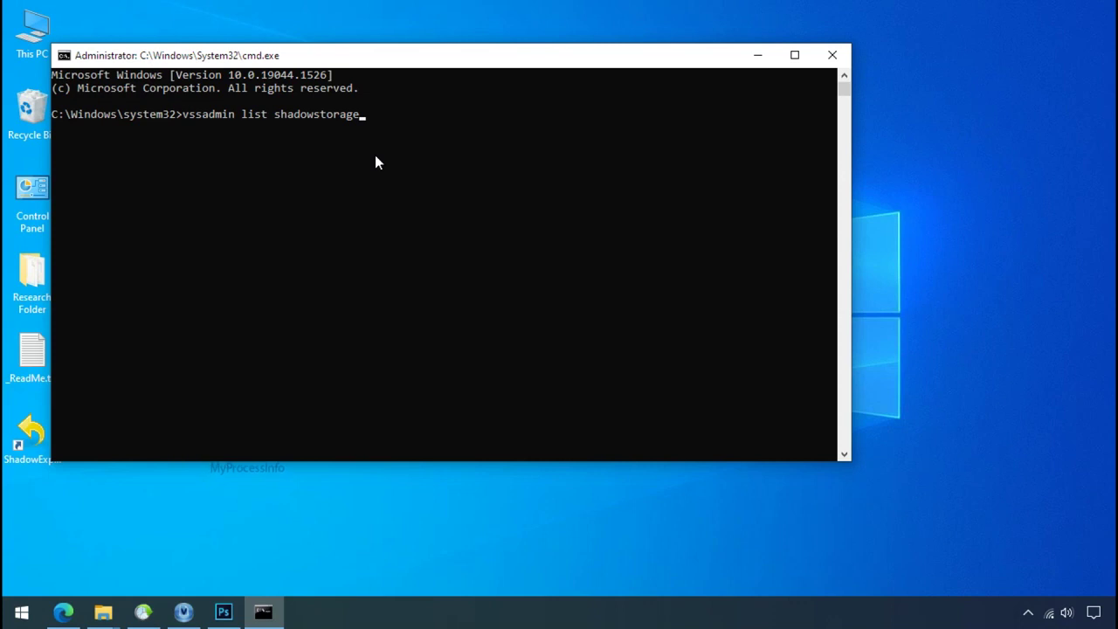
- Run vssadmin list shadowstorage in the administrator Command Prompt to check the shadow copy storage
key("Return")
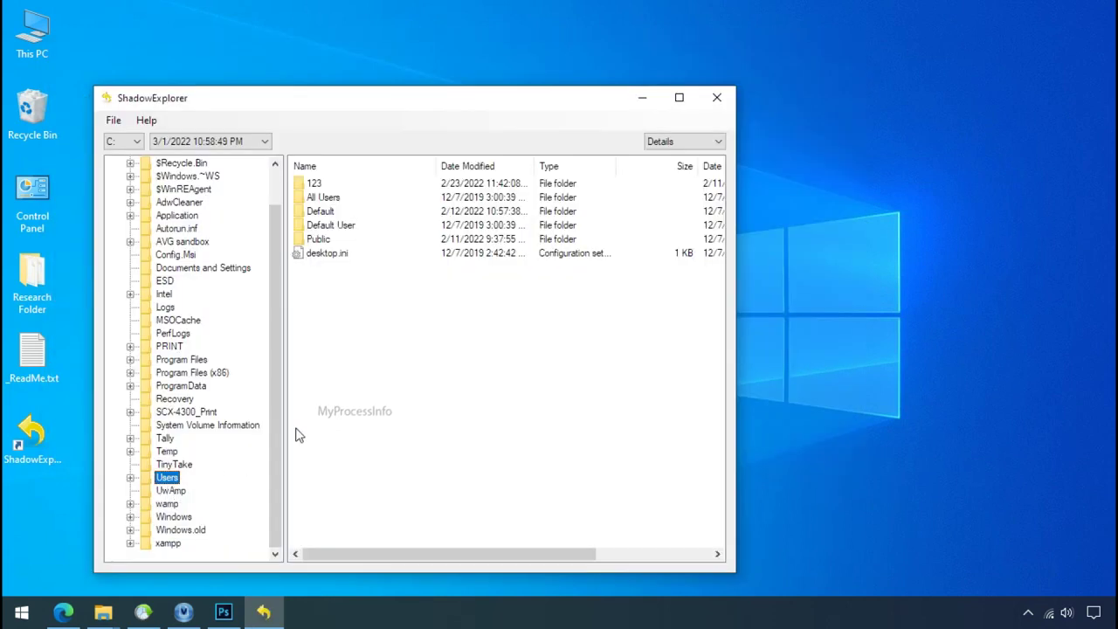
- Browse the shadow copy in ShadowExplorer to Users\123\Desktop and start exporting Research Folder
double_click(316, 184)
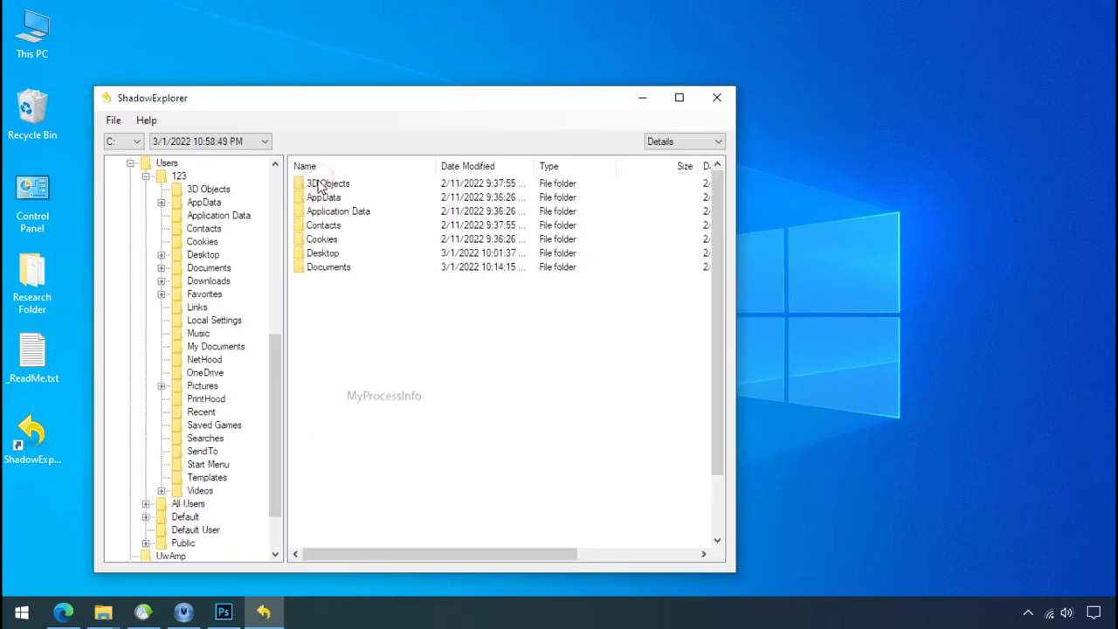
double_click(323, 252)
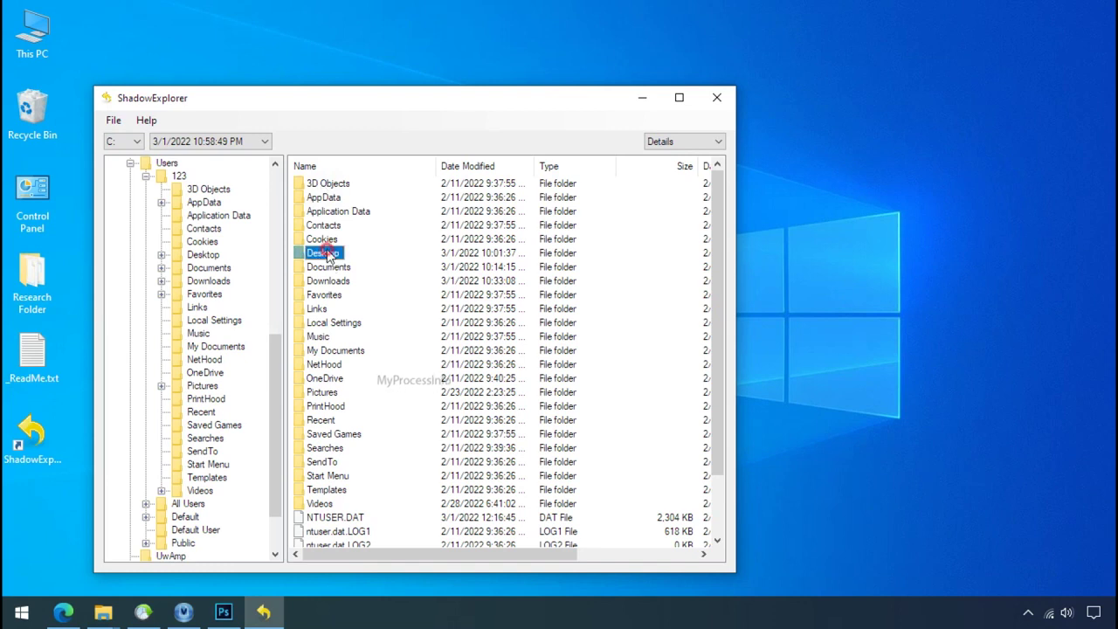
right_click(352, 185)
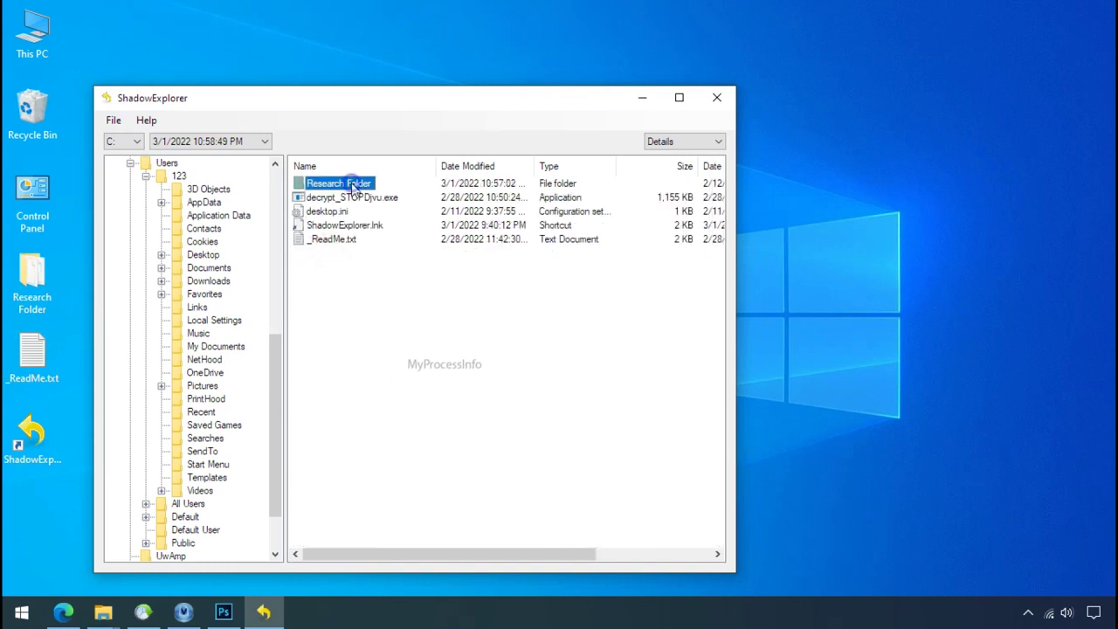
left_click(371, 198)
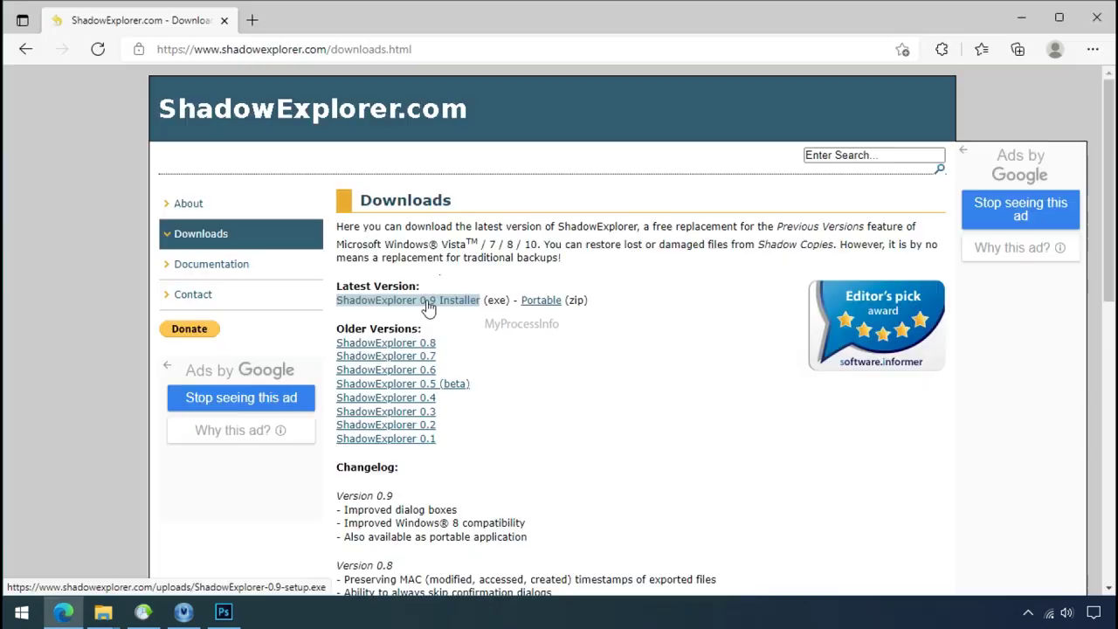
- Download the ShadowExplorer 0.9 Installer and open ShadowExplorer on drive C: with the 3/1/2022 10:58:49 PM shadow copy
left_click(428, 301)
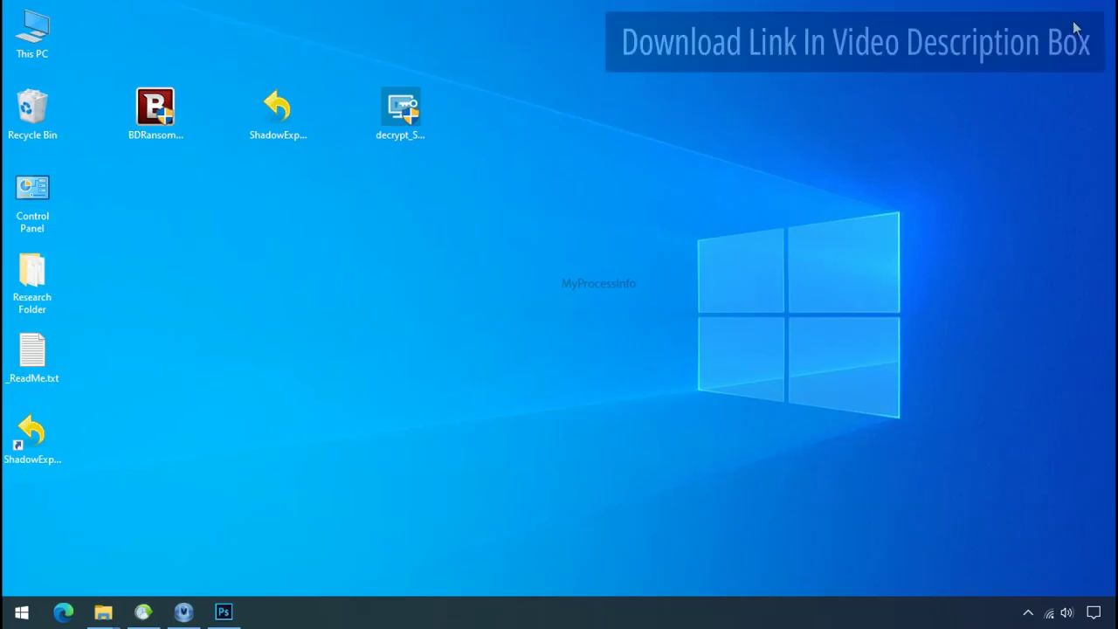
double_click(52, 439)
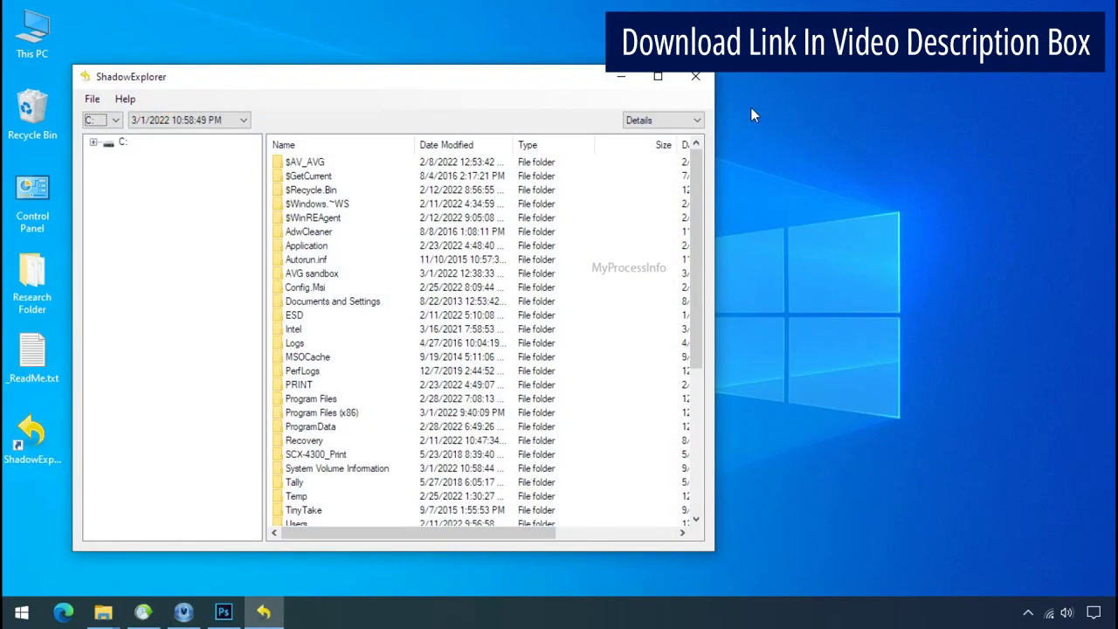
left_click(107, 121)
left_click(106, 135)
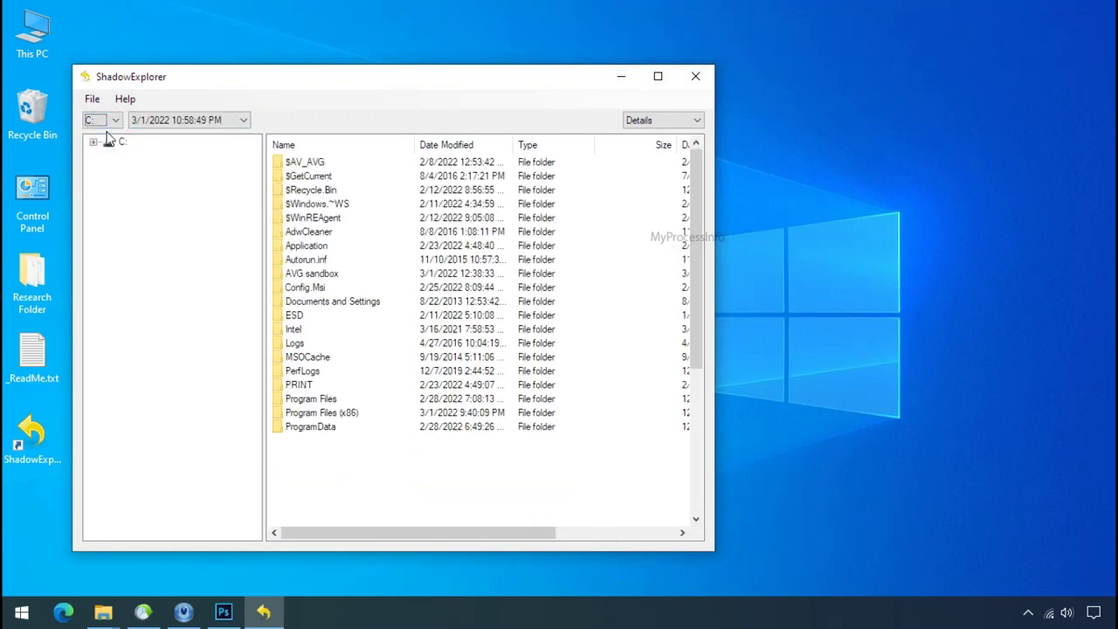
left_click(212, 121)
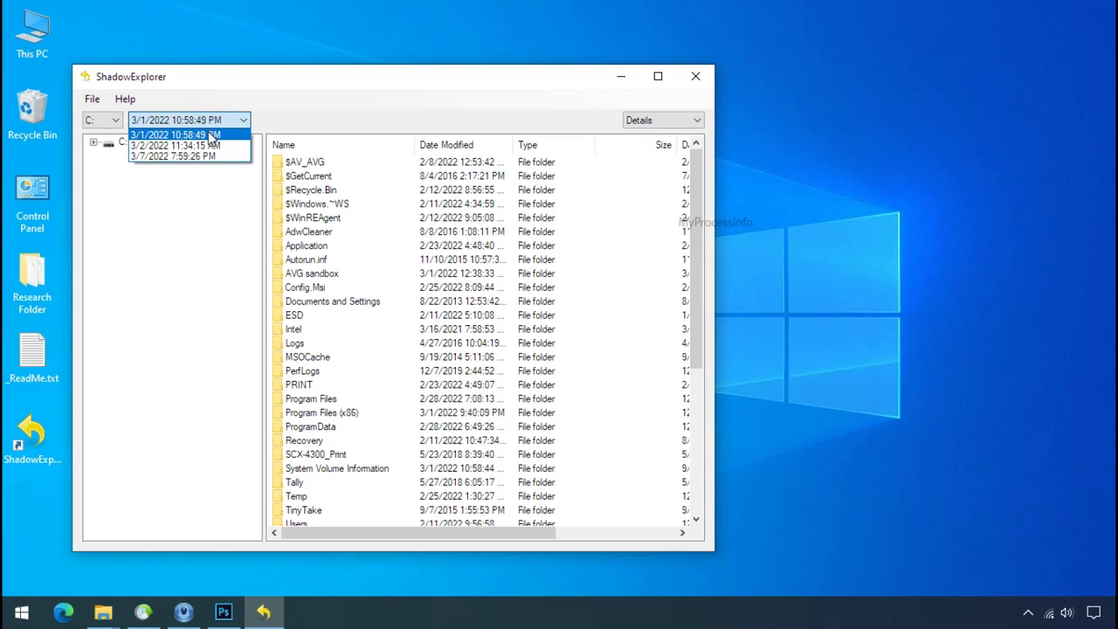
left_click(201, 136)
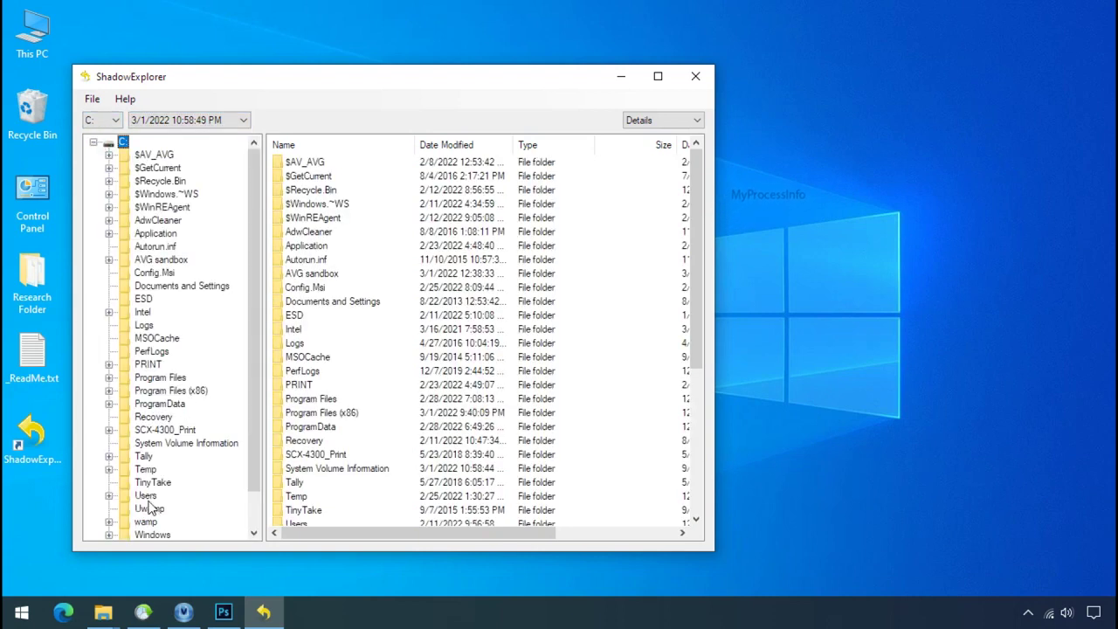
- Open the Users\123\Desktop folder within the selected shadow copy of drive C:
left_click(146, 497)
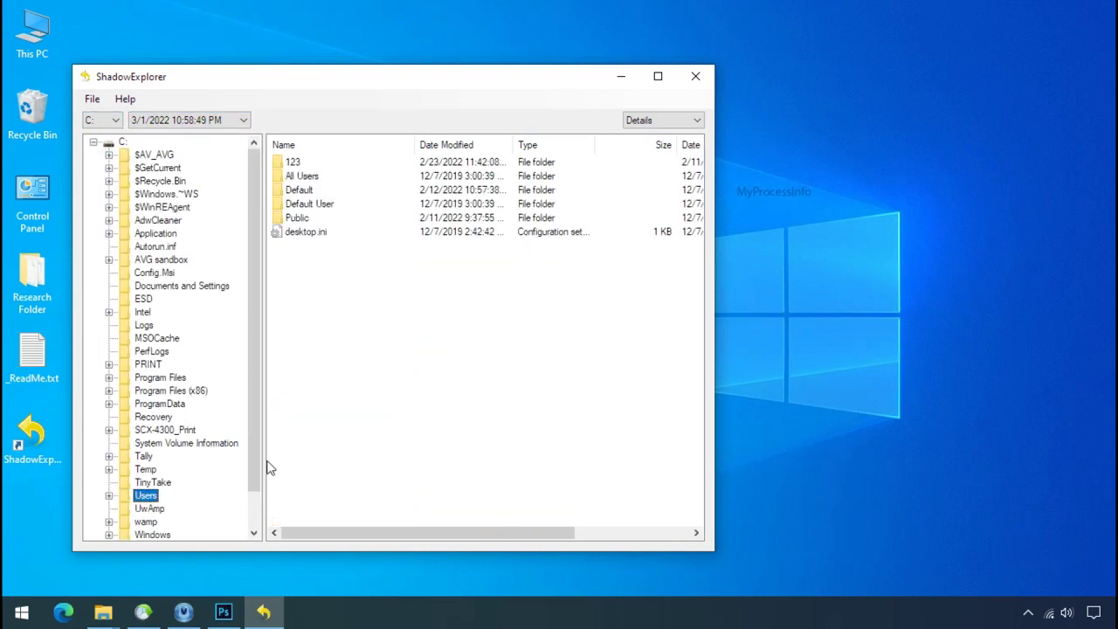
double_click(291, 163)
left_click(302, 234)
double_click(305, 234)
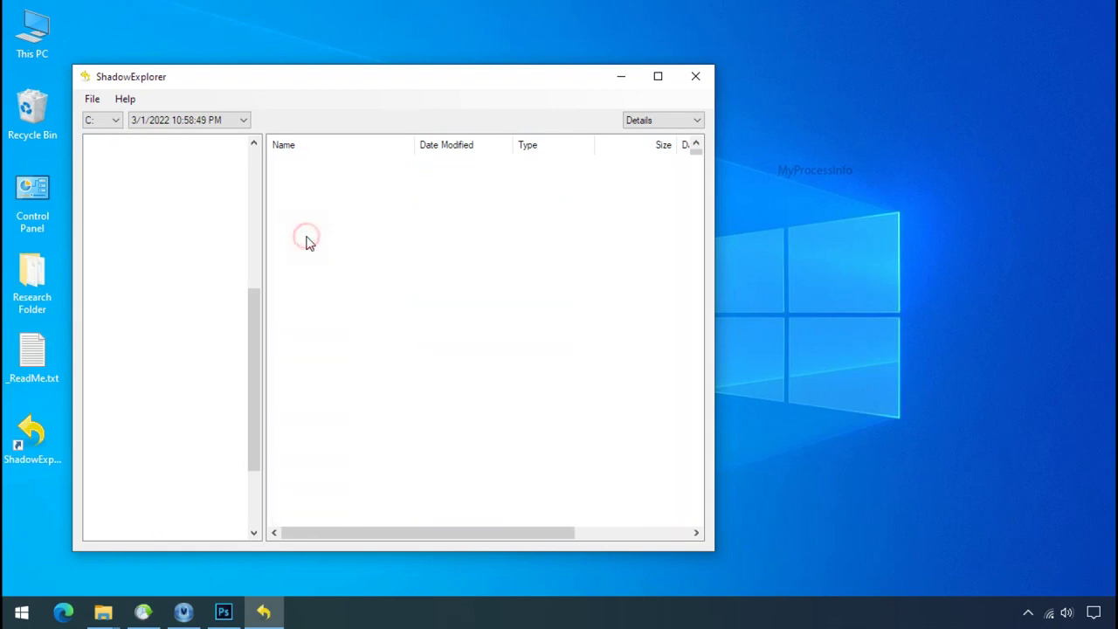
- Export Research Folder from the shadow copy to the Recover folder on the Softwares (G:) drive
left_click(323, 164)
right_click(329, 167)
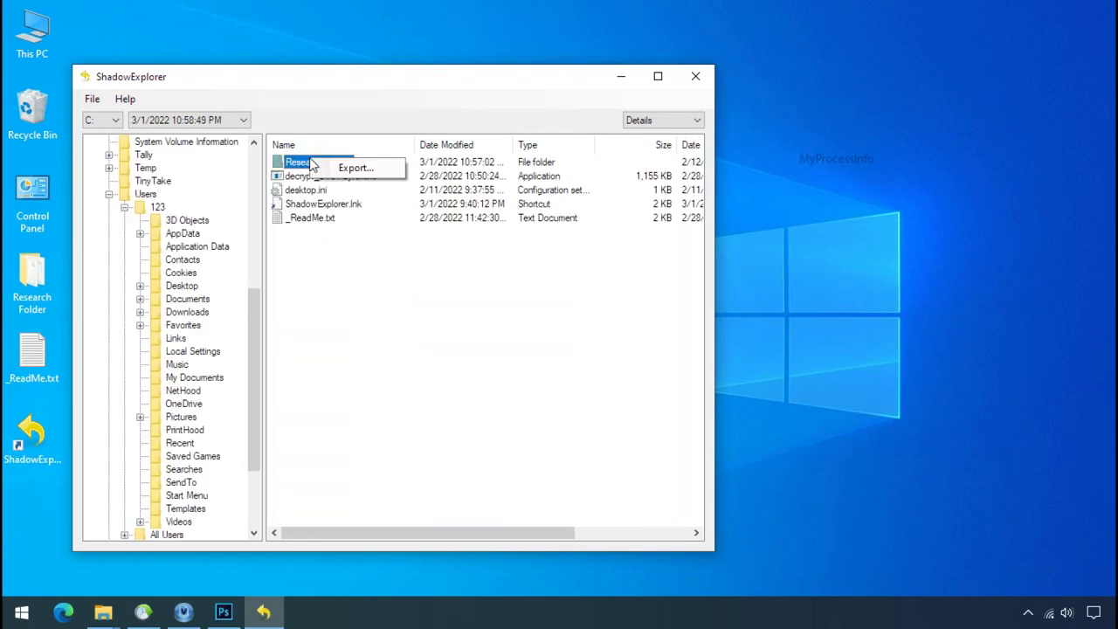
left_click(337, 170)
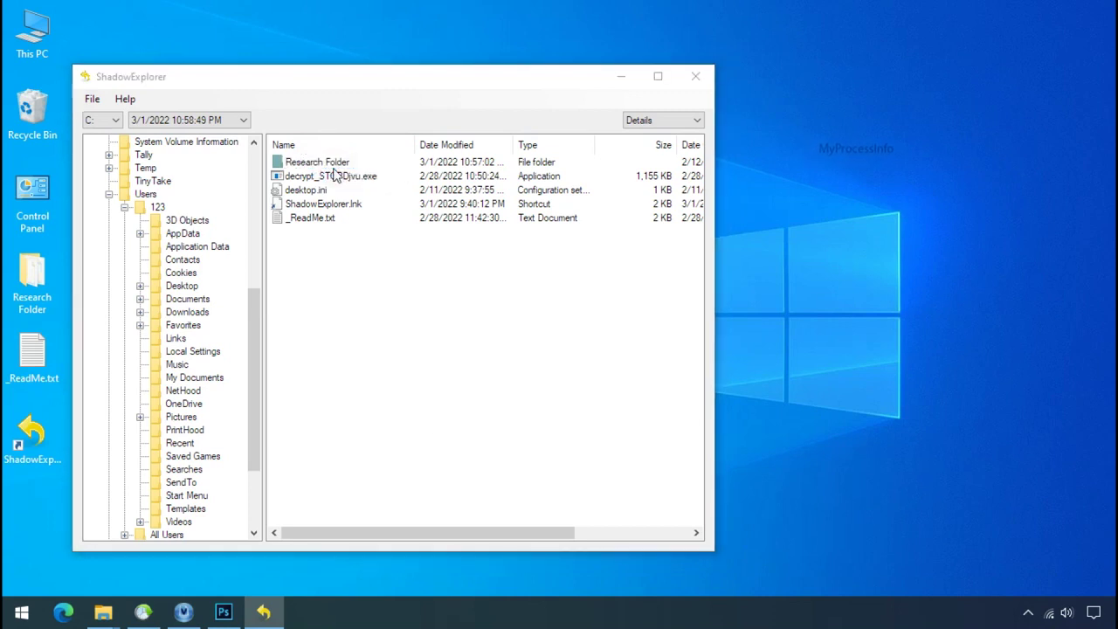
double_click(499, 297)
scroll(529, 313, "down", 1)
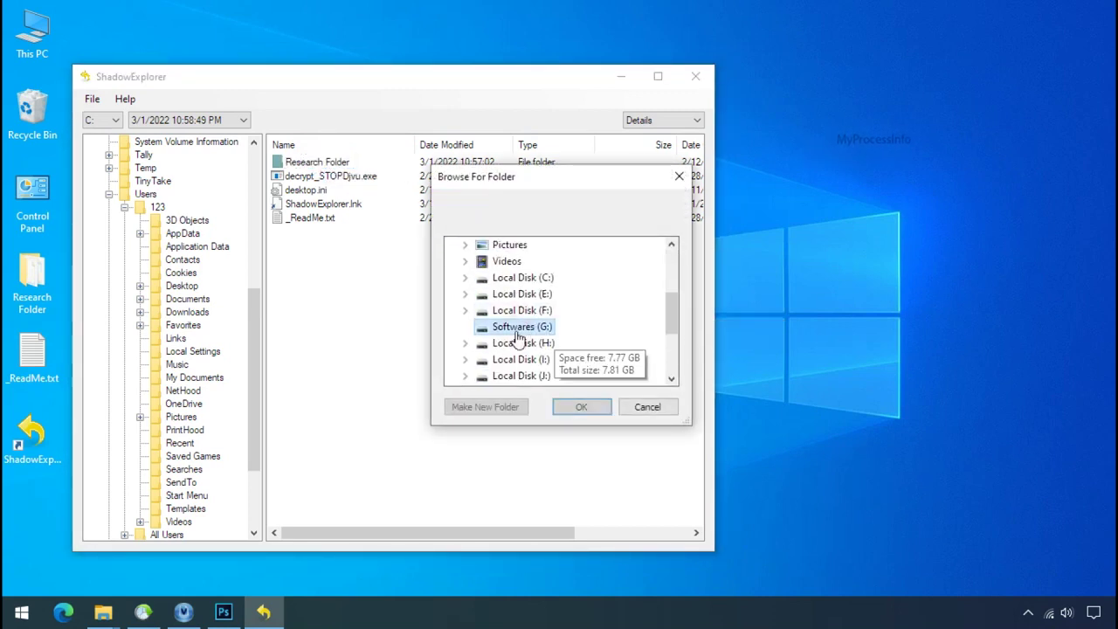
double_click(519, 326)
left_click(524, 343)
left_click(575, 407)
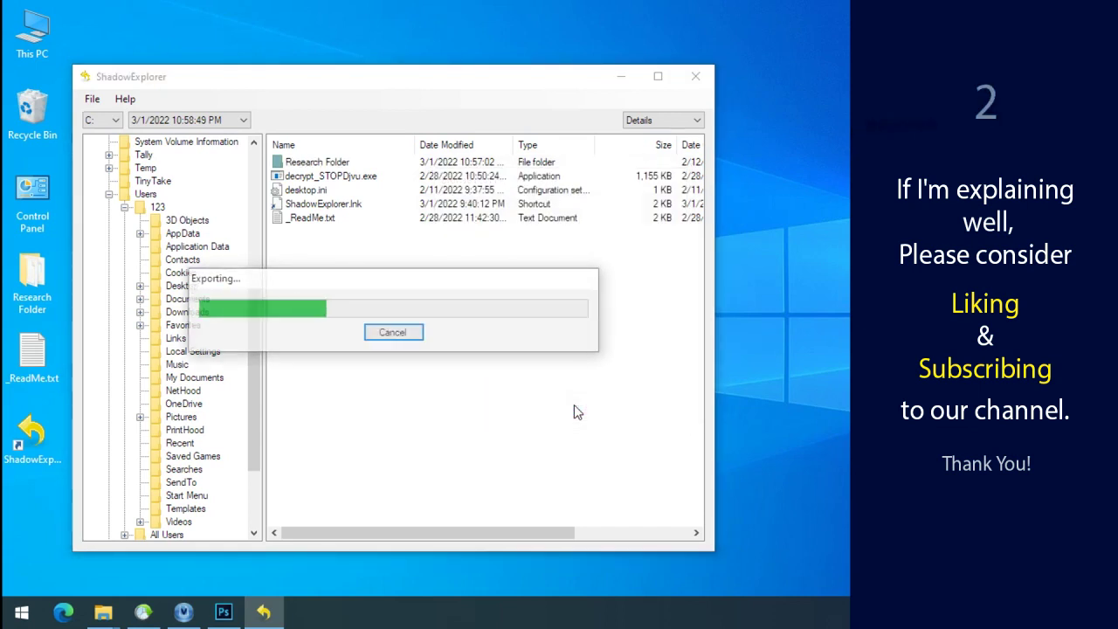
- Minimize ShadowExplorer and open the exported Research Folder inside the Recover folder on Softwares (G:)
left_click(622, 78)
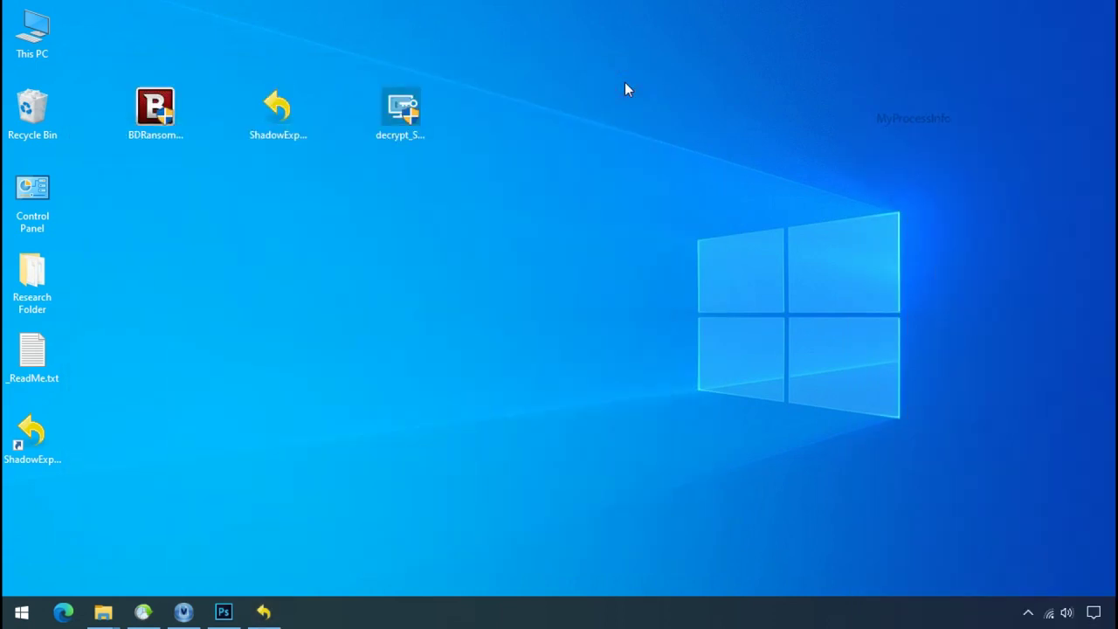
left_click(104, 615)
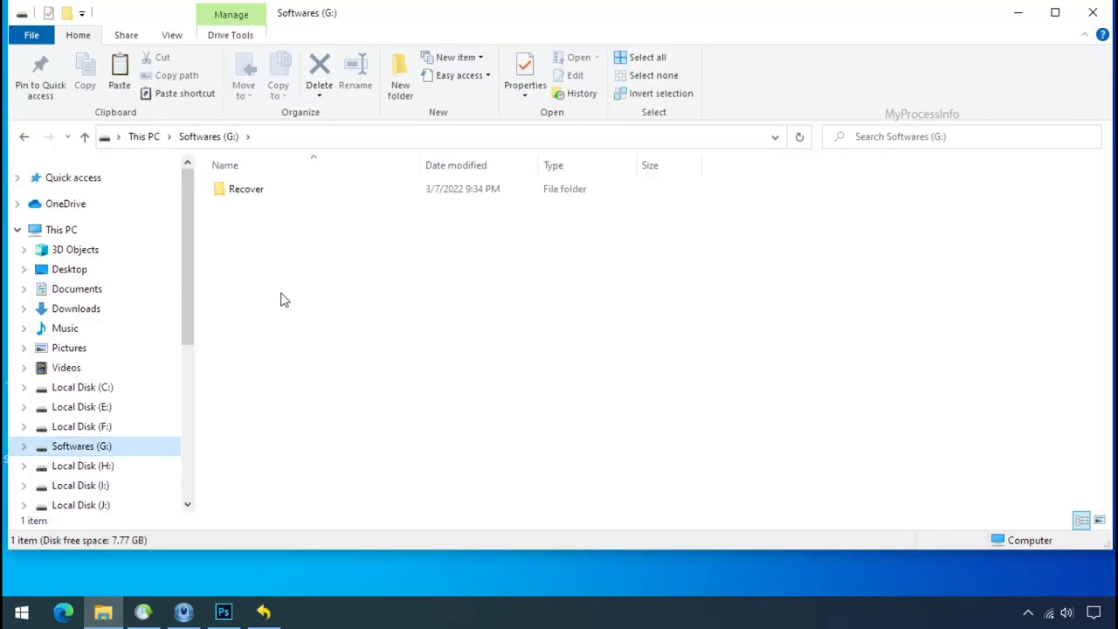
double_click(225, 191)
double_click(233, 191)
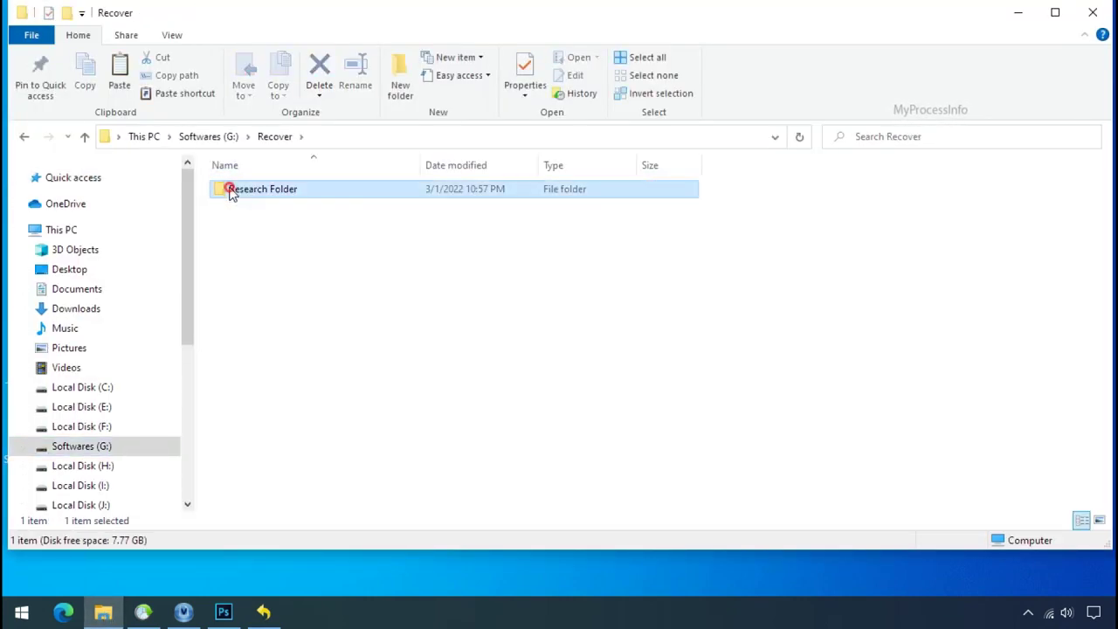
- Check the recovered PNG, PDF and XLSX files in Research Folder and enlarge their icons
left_click(247, 190)
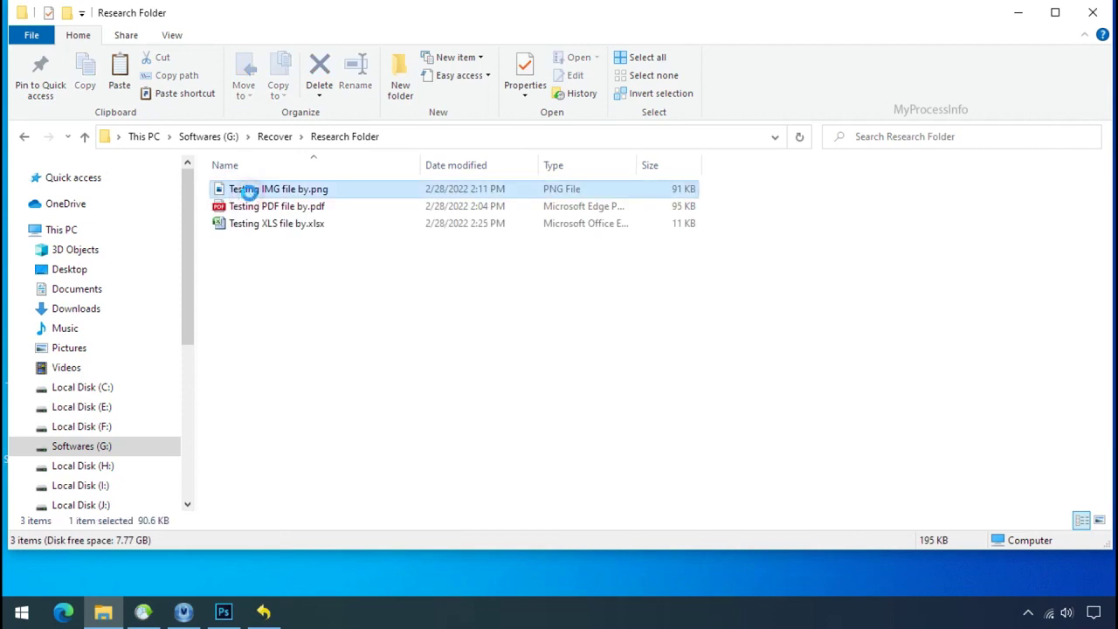
left_click(240, 207)
left_click(267, 226)
left_click(295, 190)
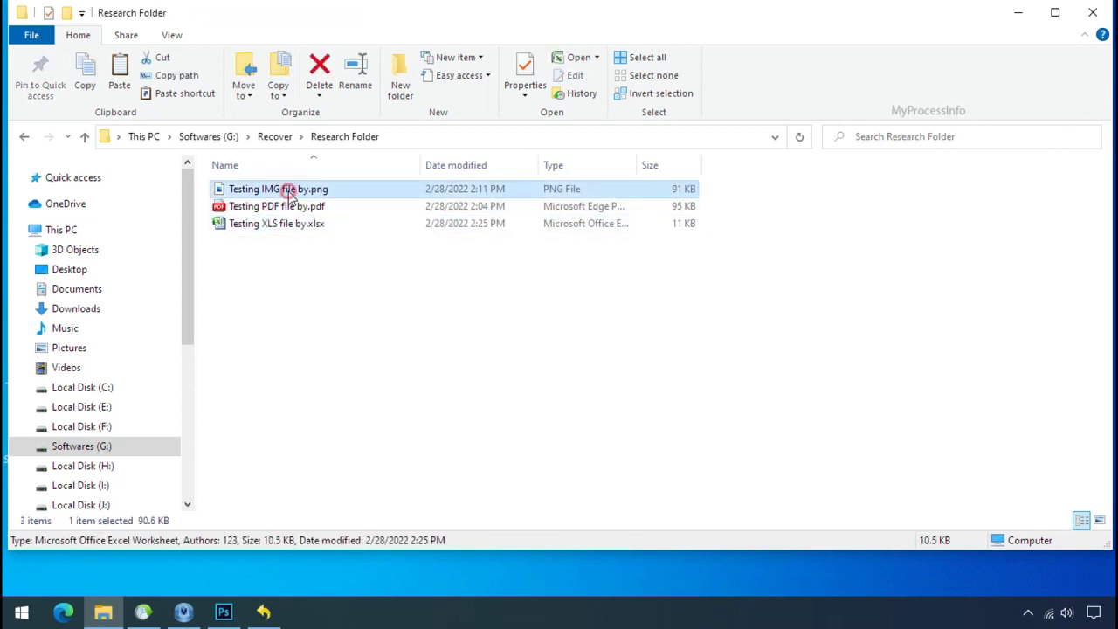
scroll(462, 321, "up", 4, "ctrl")
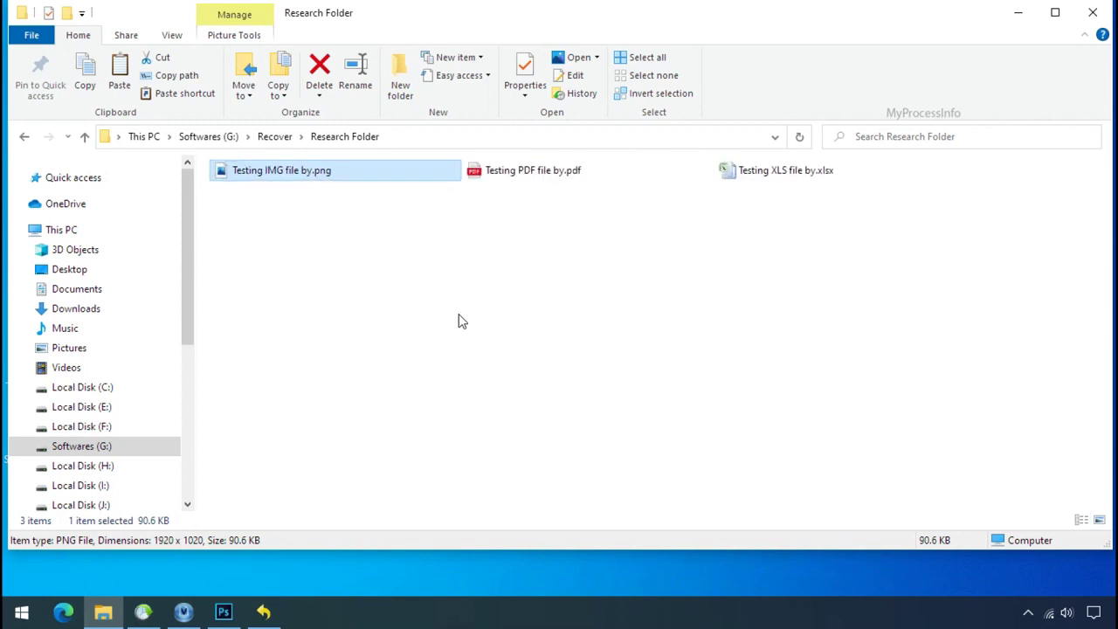
scroll(461, 326, "up", 2, "ctrl")
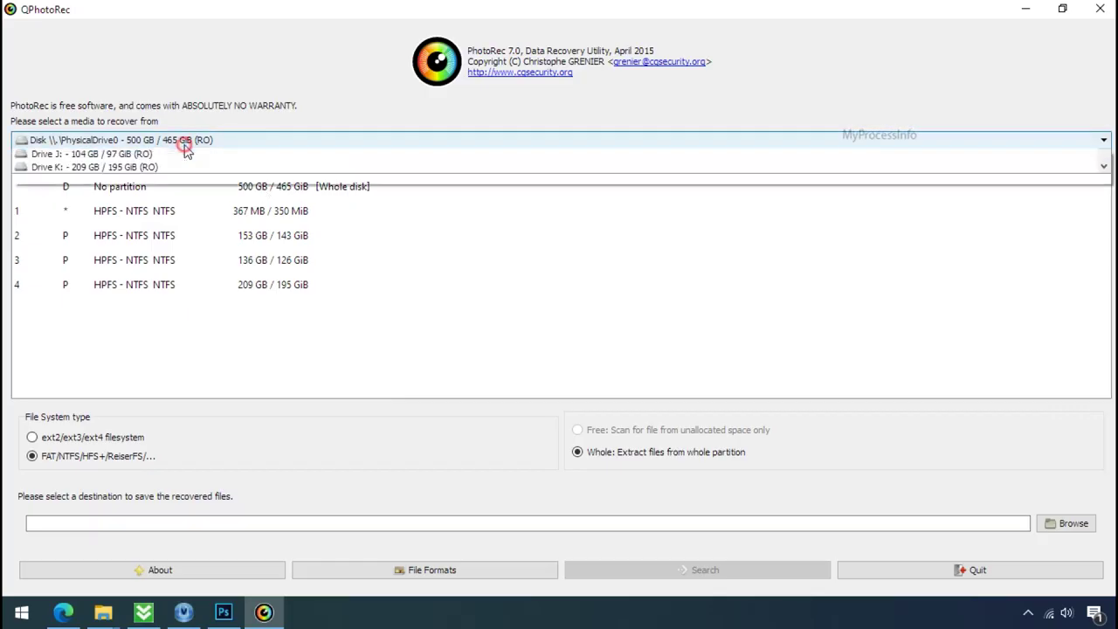
scroll(195, 209, "down", 1)
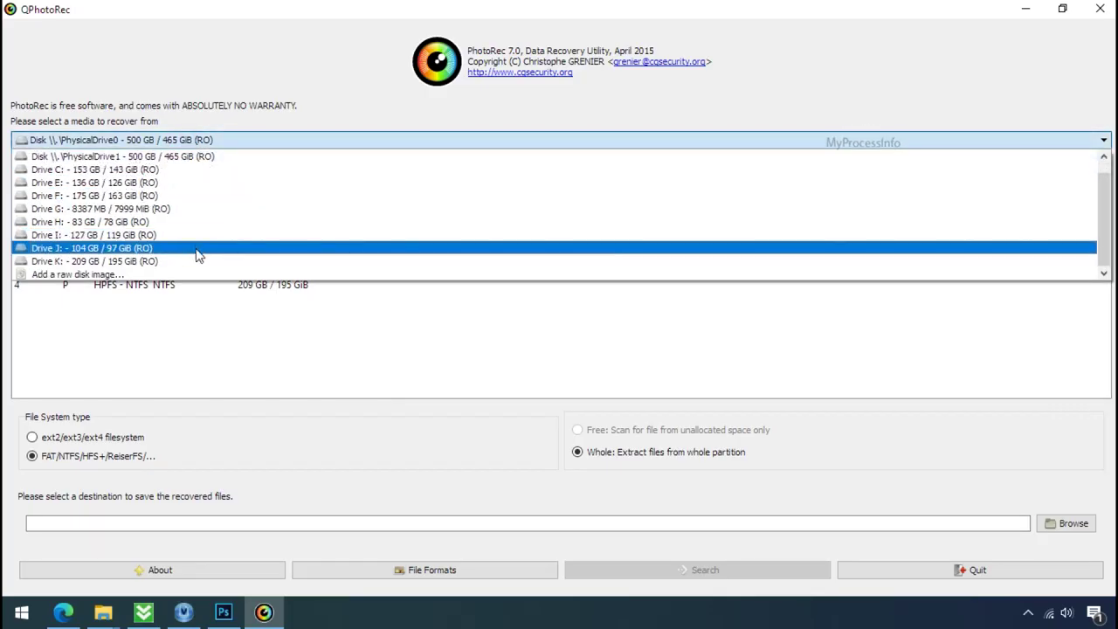
left_click(292, 91)
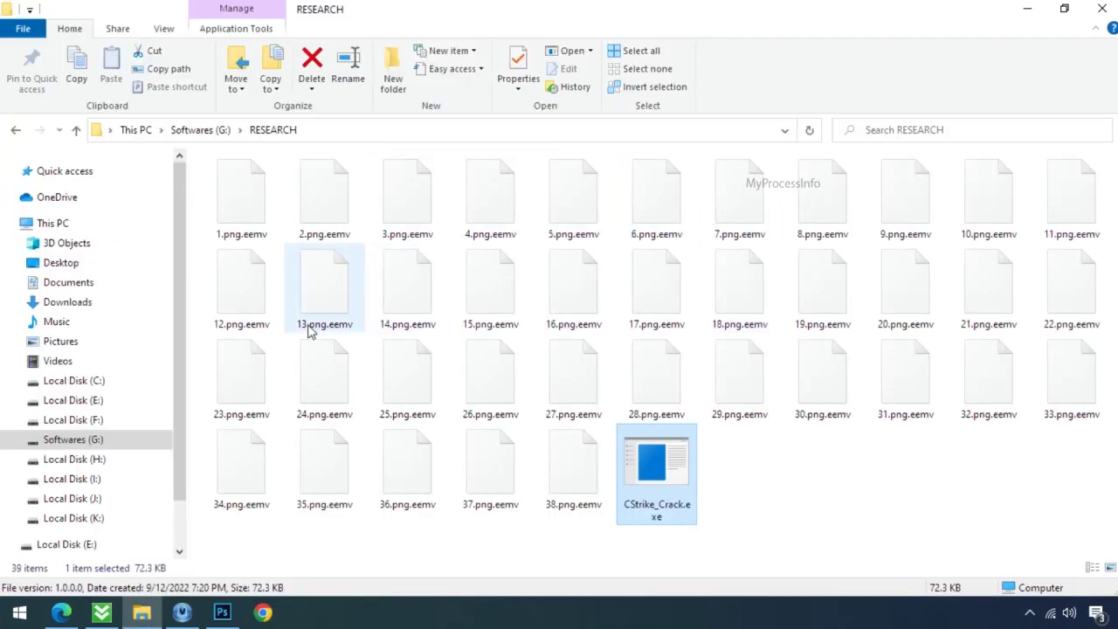
- Rename 12.png.eemv in the RESEARCH folder to 12.png and accept the extension change
left_click(255, 324)
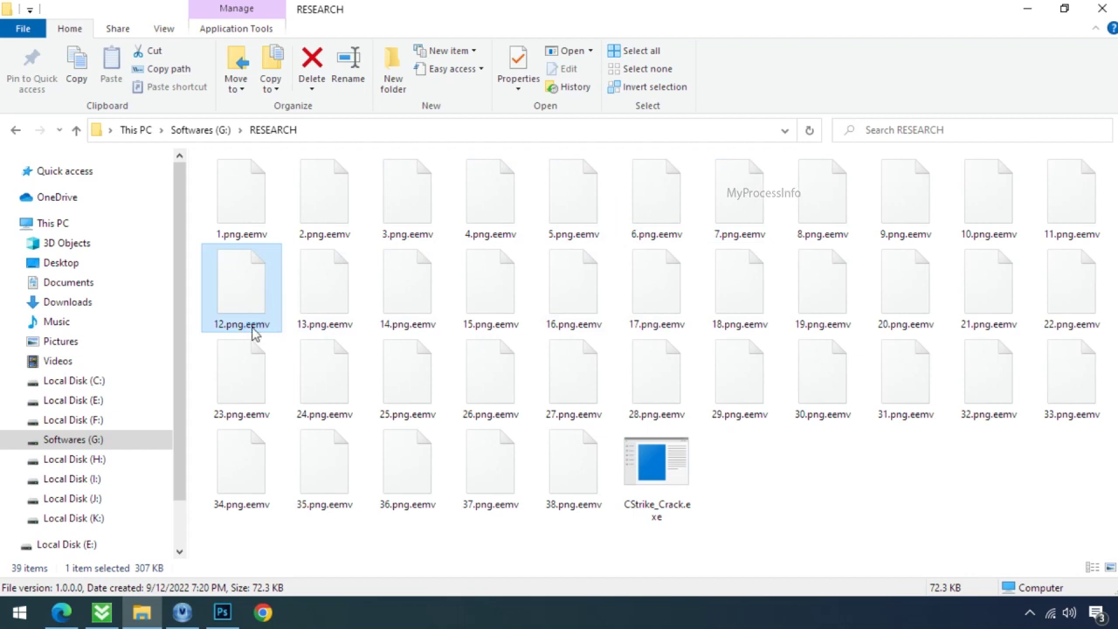
left_click(253, 325)
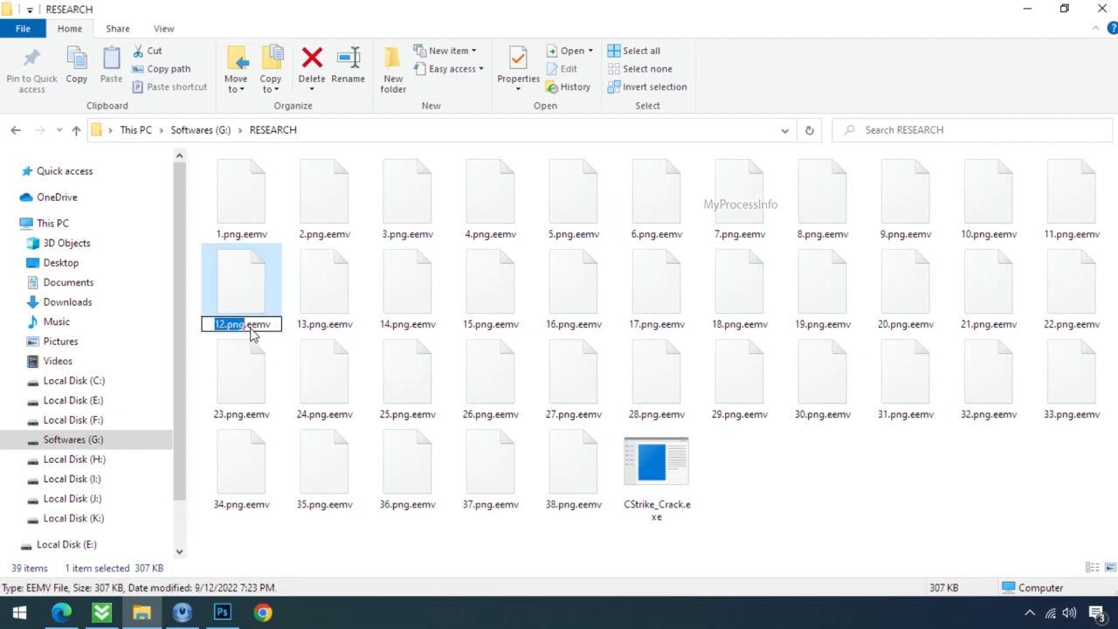
left_click_drag(250, 325, 284, 325)
key("BackSpace")
key("BackSpace")
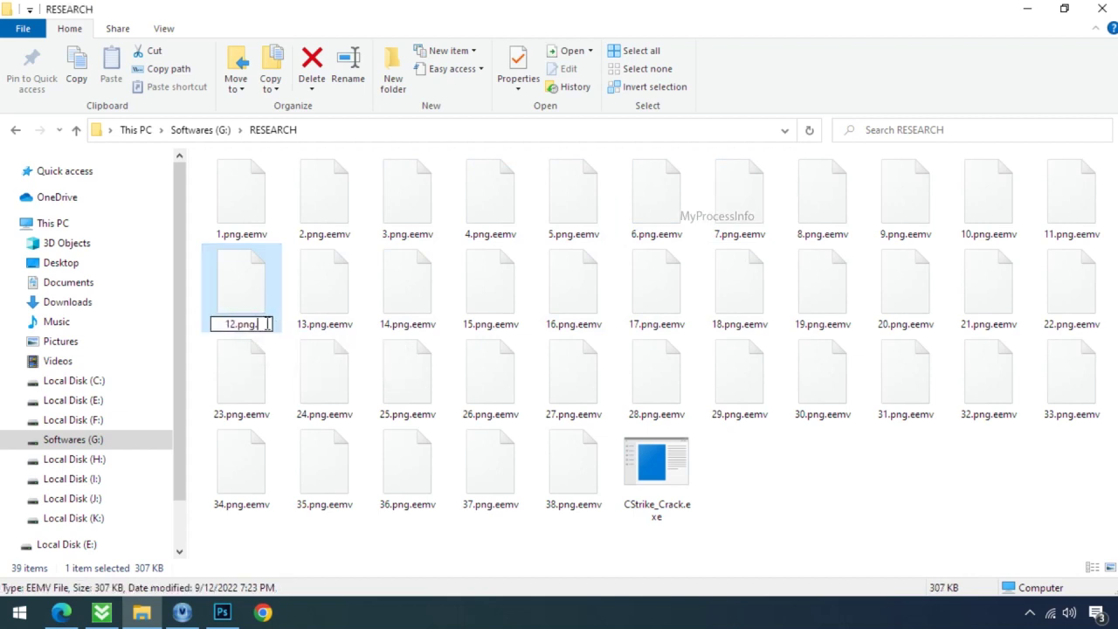
key("Return")
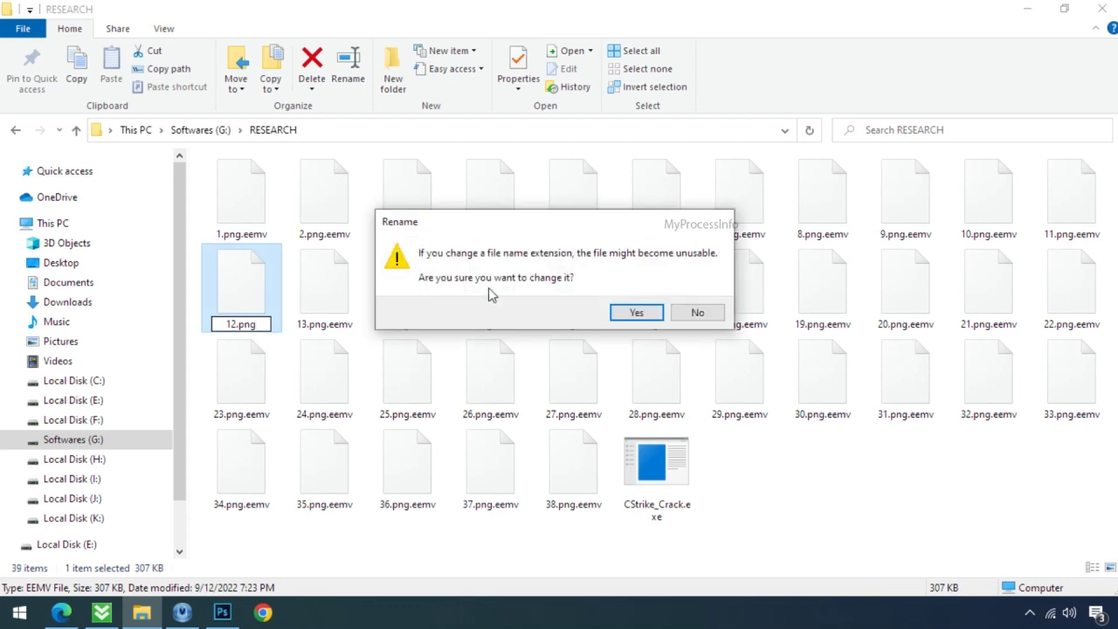
left_click(636, 312)
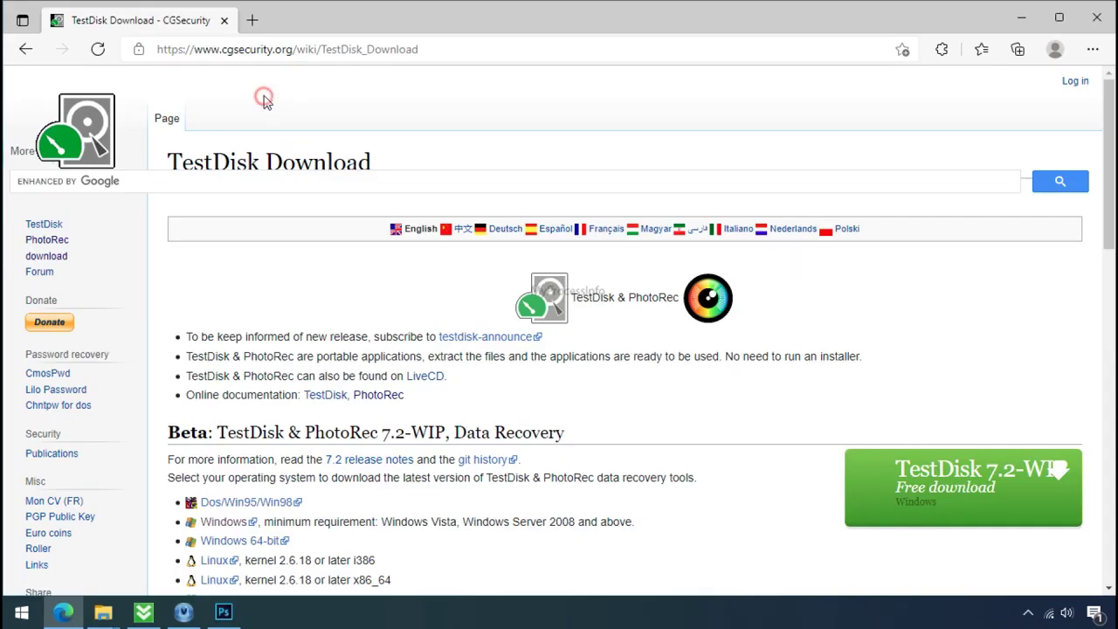
- Leave the TestDisk download page and extract testdisk-7.0.win.zip on the desktop into its own testdisk-7.0.win folder
left_click(245, 52)
left_click(272, 91)
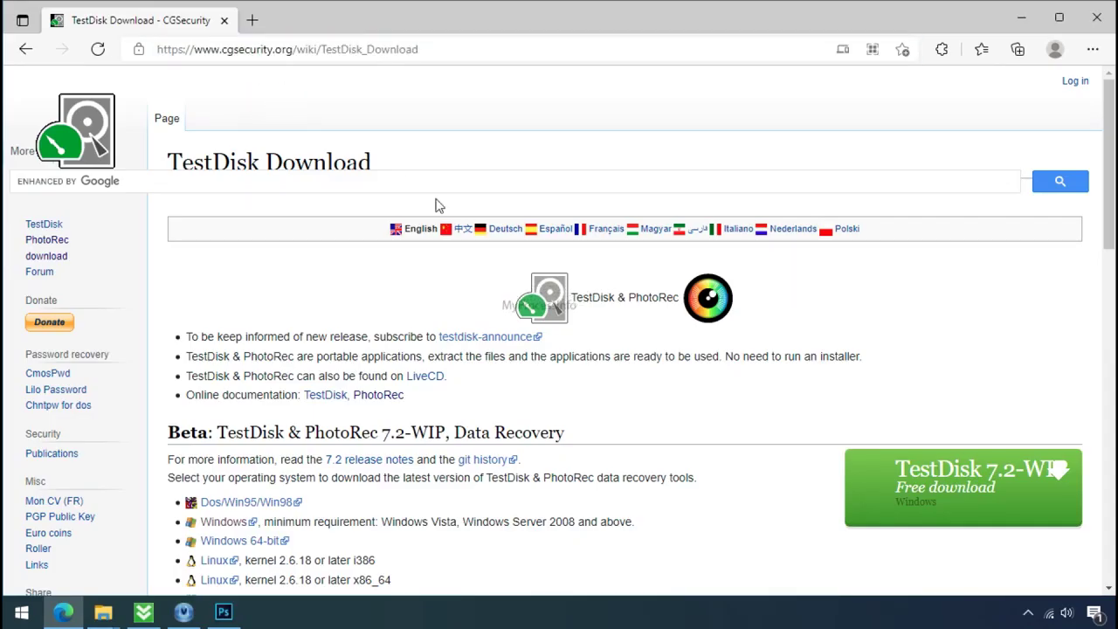
left_click(1108, 24)
left_click(541, 127)
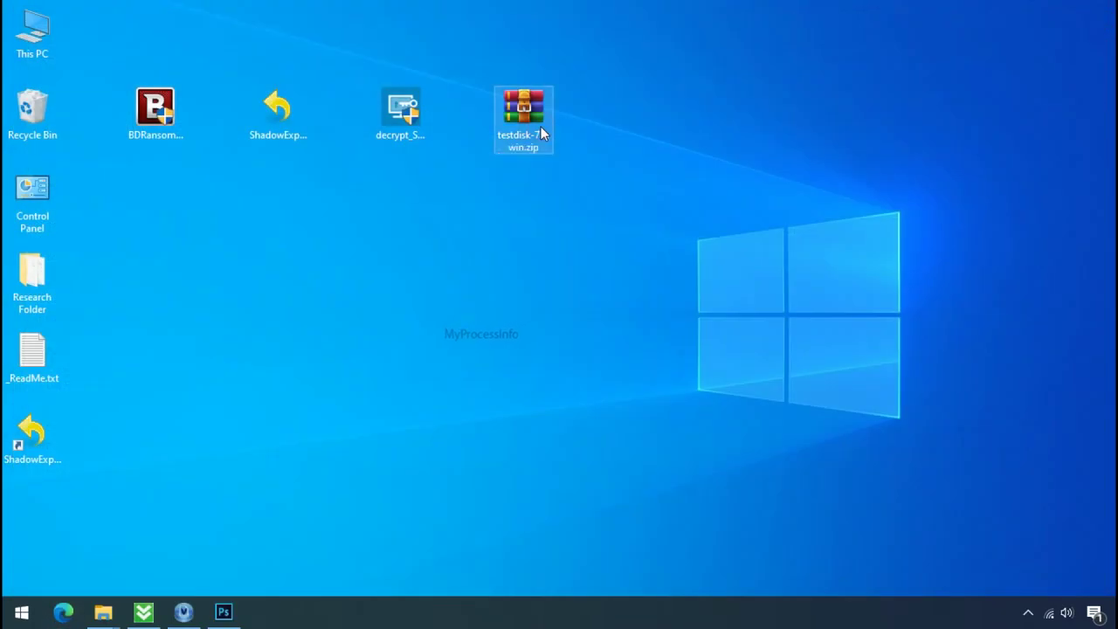
right_click(541, 127)
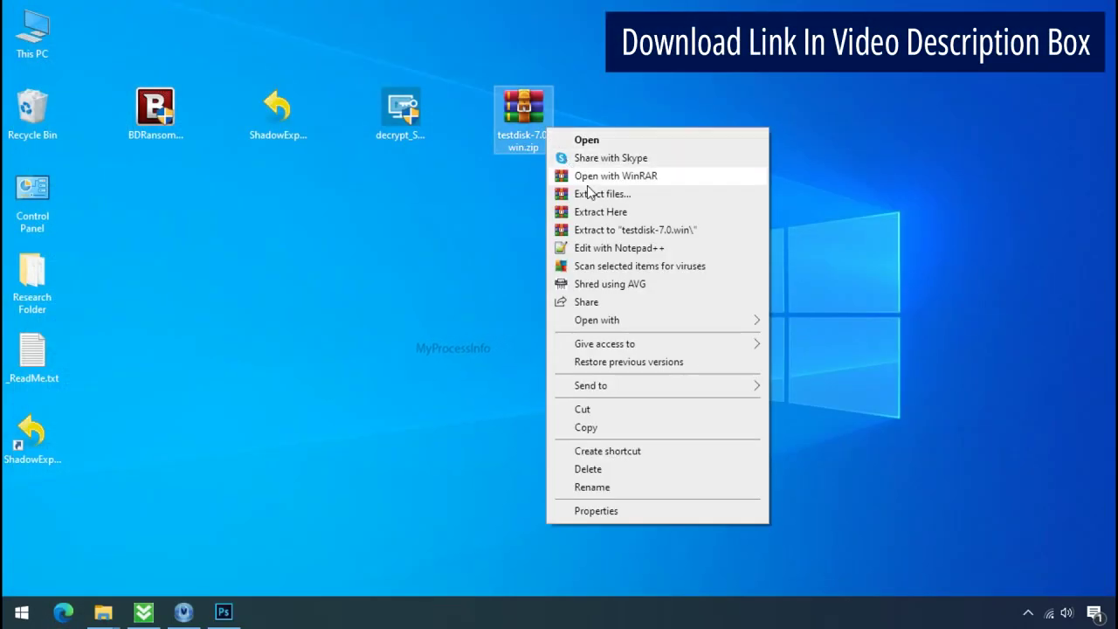
left_click(616, 232)
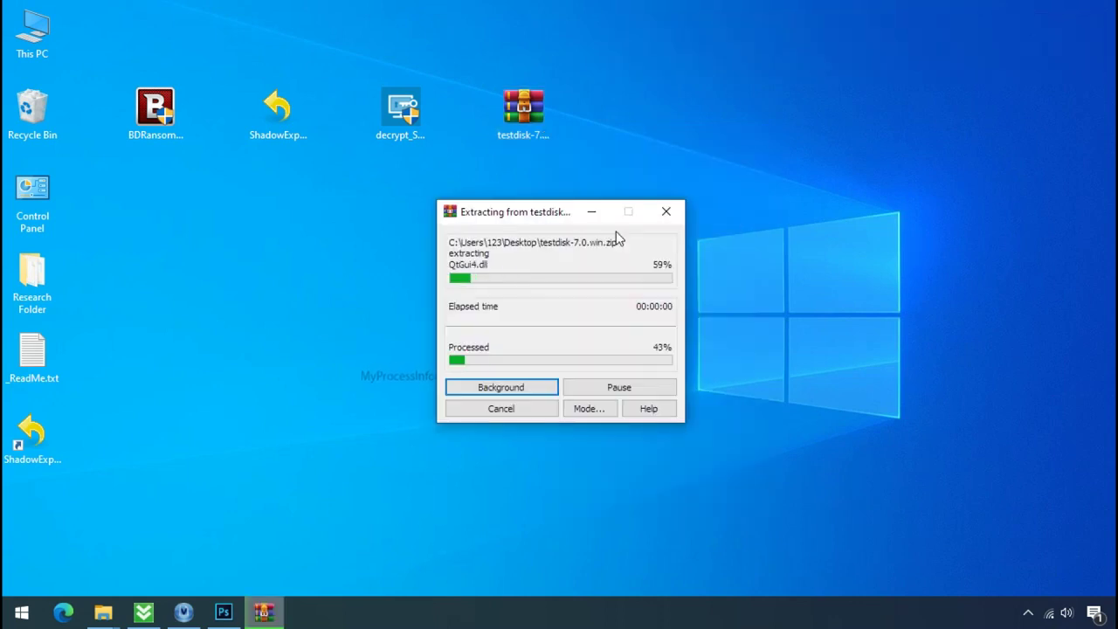
- Open the extracted testdisk-7.0 folder and launch qphotorec_win.exe
left_click(652, 147)
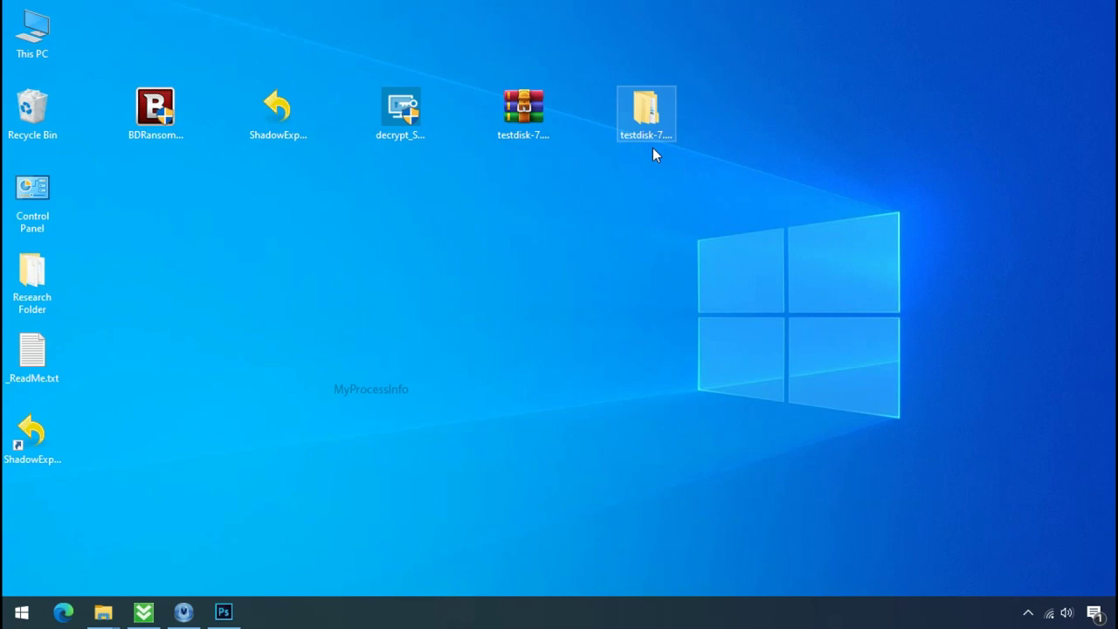
double_click(653, 147)
scroll(313, 384, "down", 5)
left_click(313, 385)
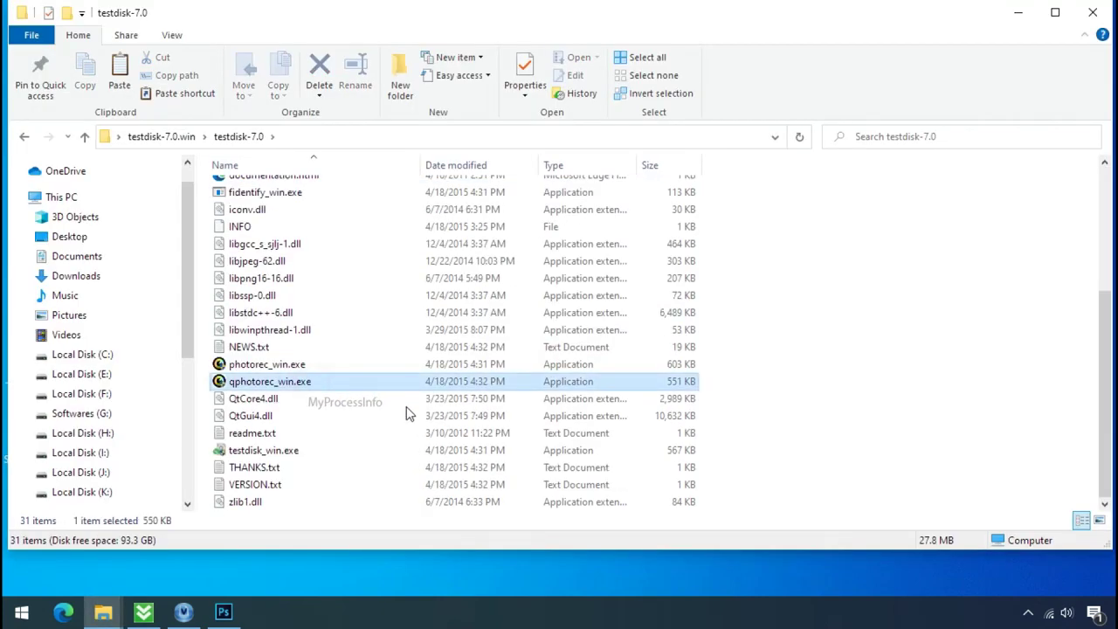
double_click(269, 381)
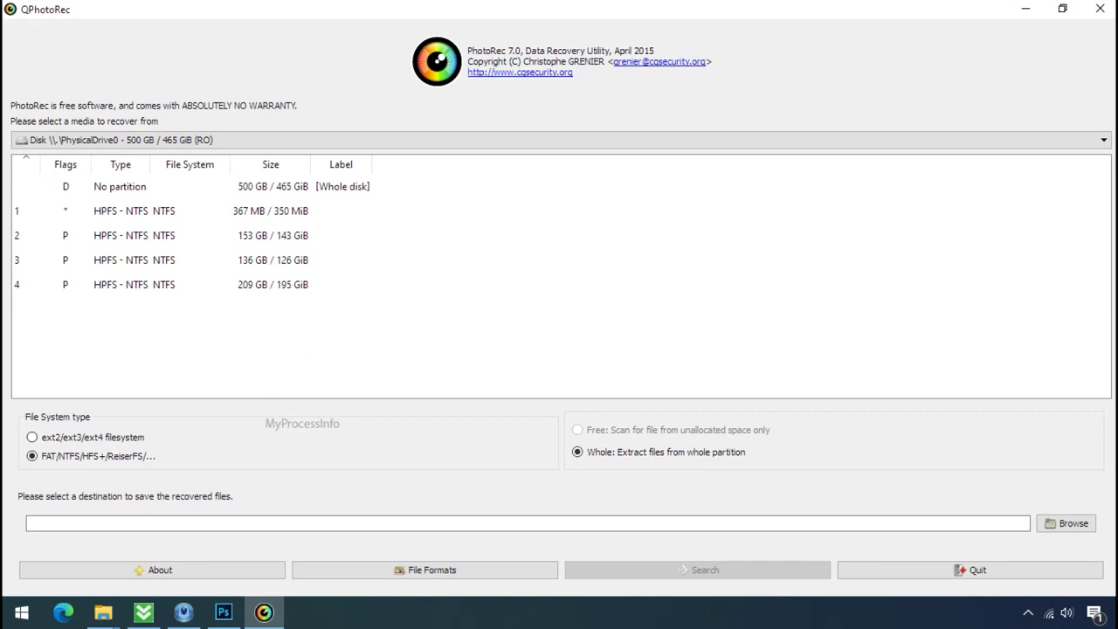
- Select the NTFS partition of drive C: as the recovery source and clear all file formats
left_click(225, 141)
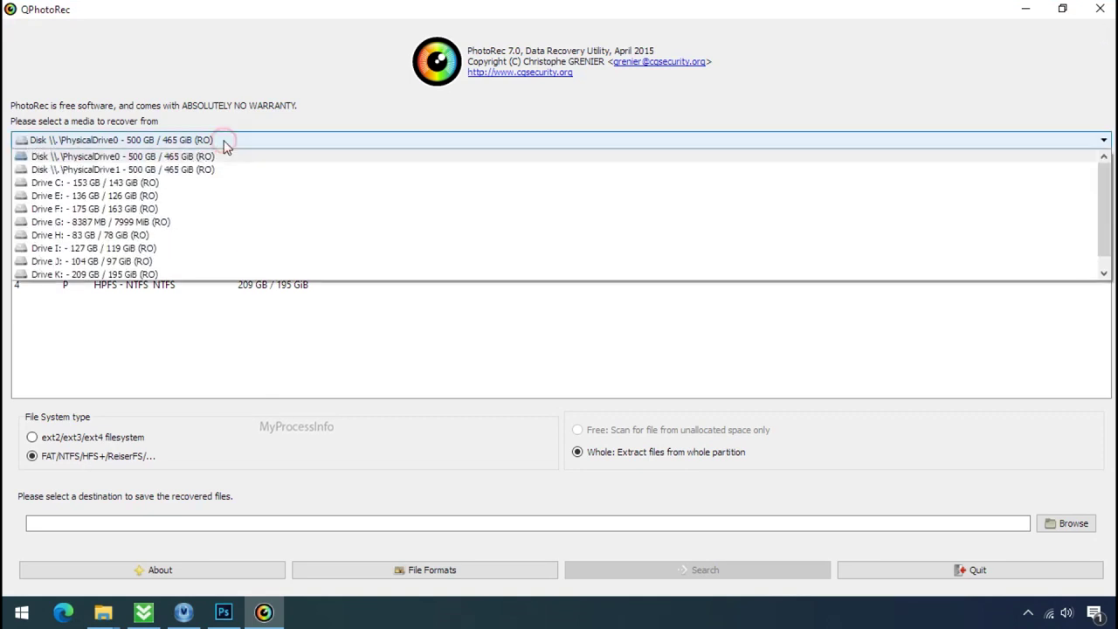
left_click(233, 182)
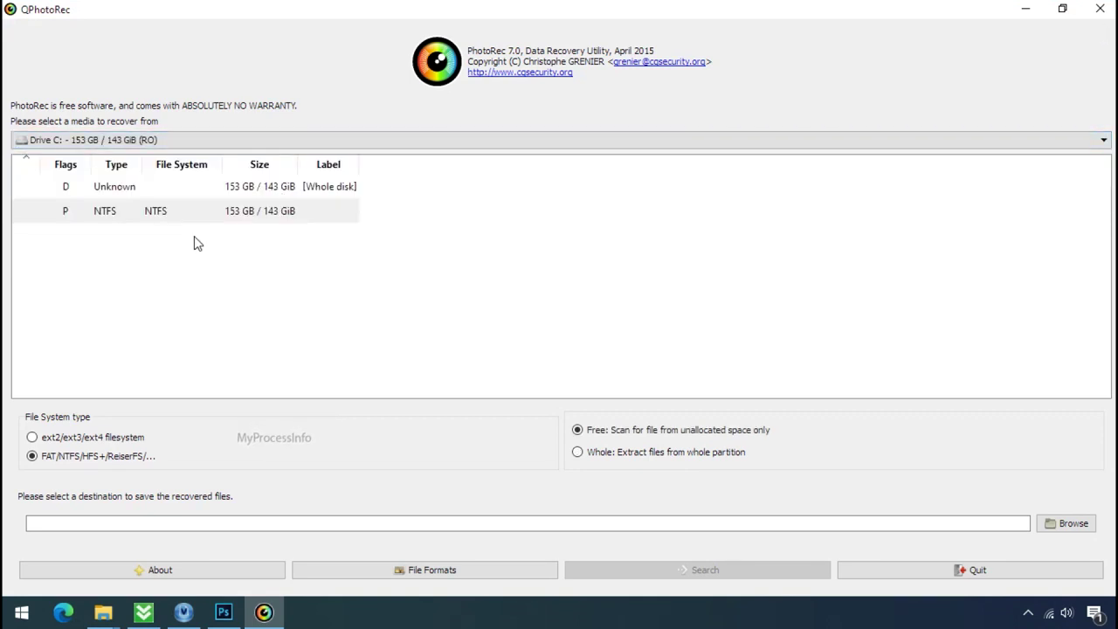
left_click(411, 572)
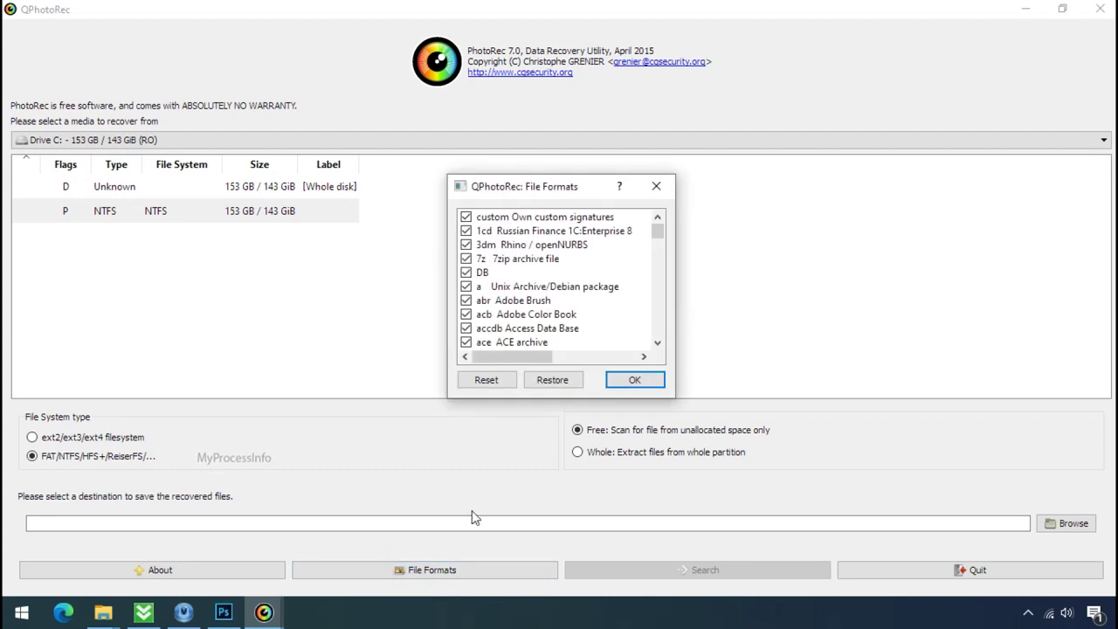
left_click(487, 381)
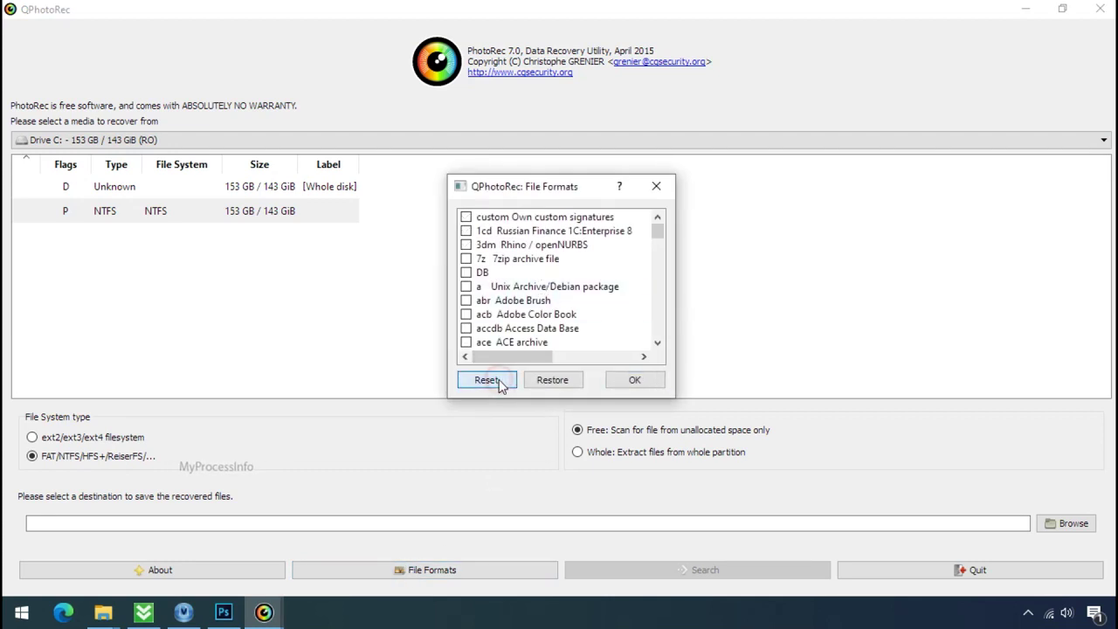
- Enable the jpg, pdf and png file formats for recovery and accept the format selection
left_click(503, 320)
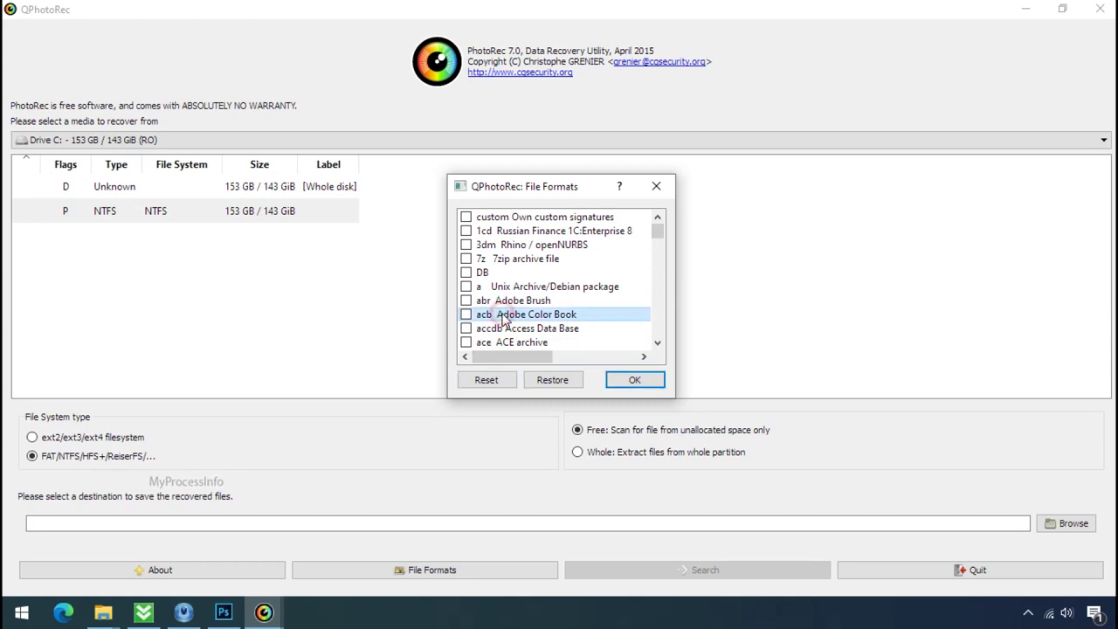
key("j")
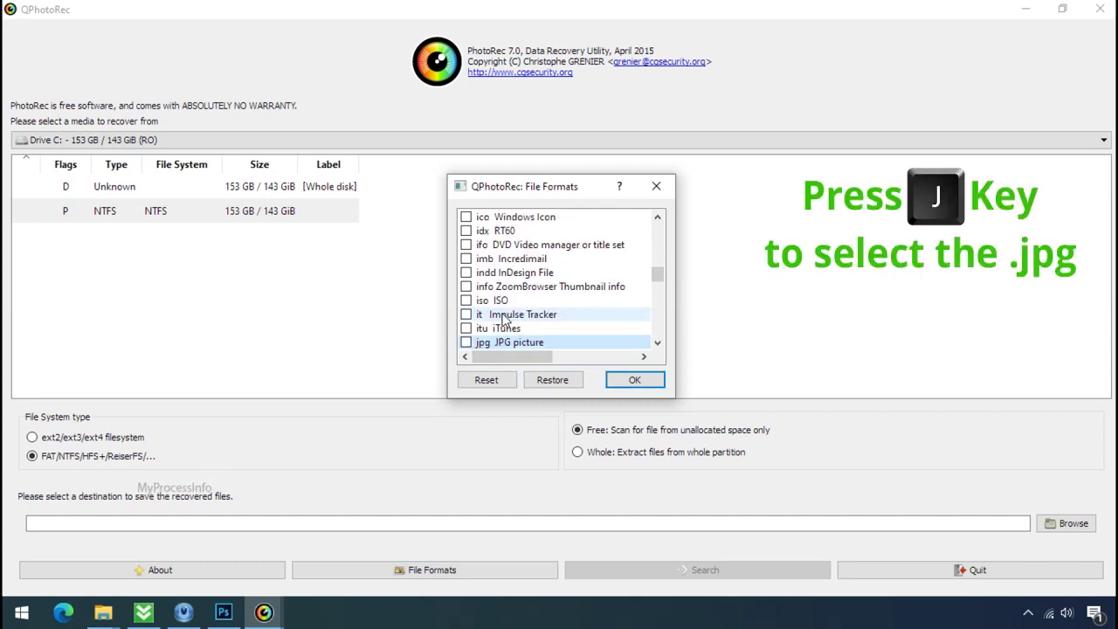
scroll(503, 321, "down", 1)
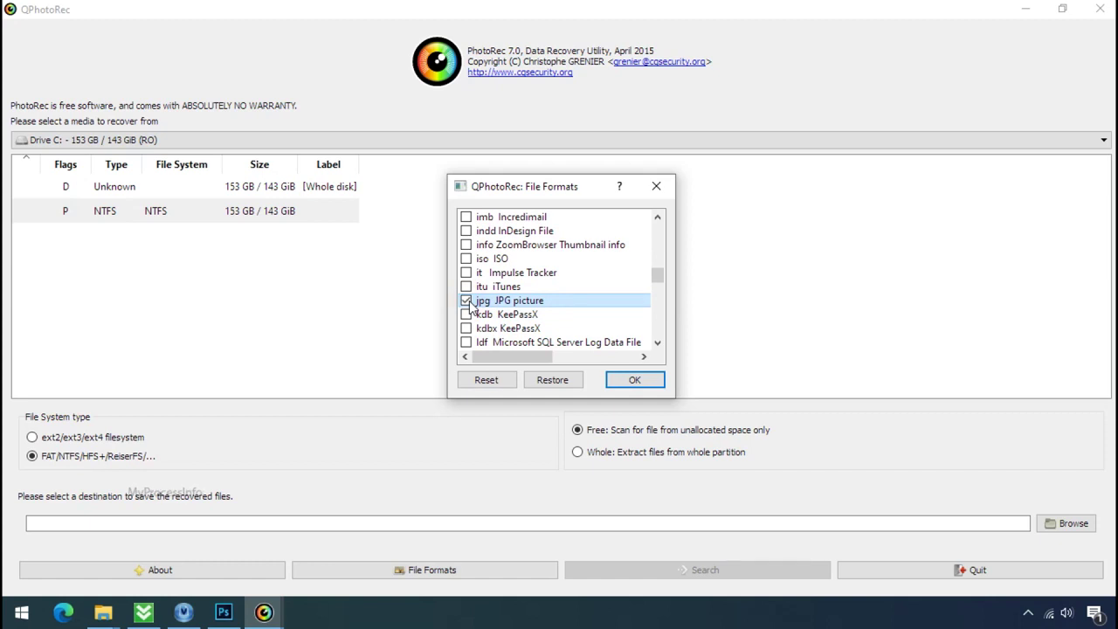
key("p")
key("p")
key("p")
key("p")
key("p")
key("p")
key("p")
key("p")
key("p")
key("p")
key("p")
key("p")
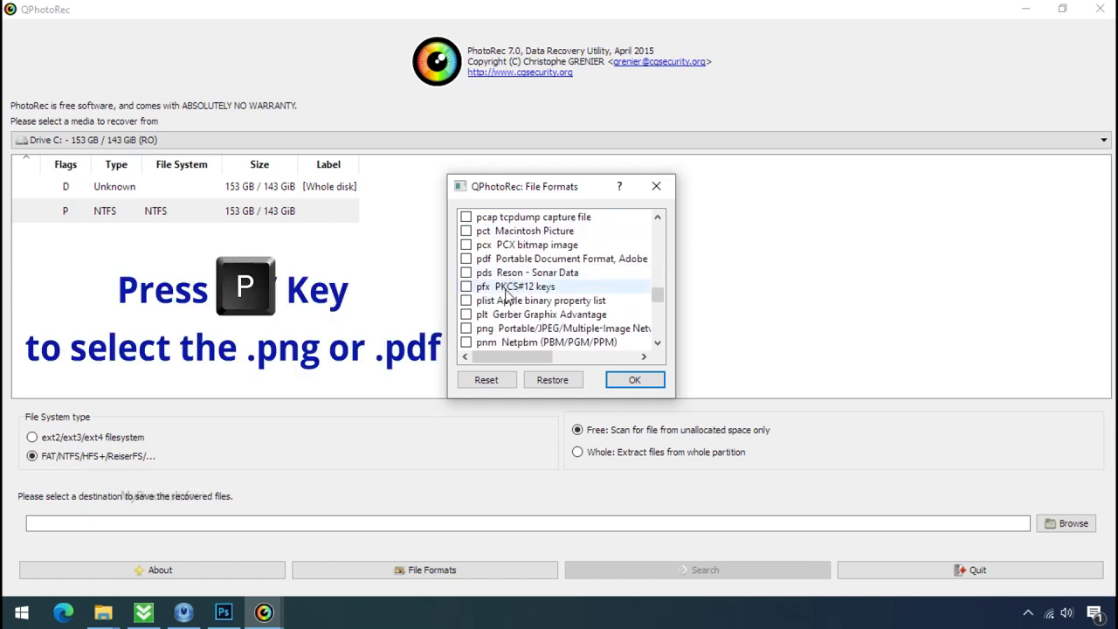
left_click(465, 328)
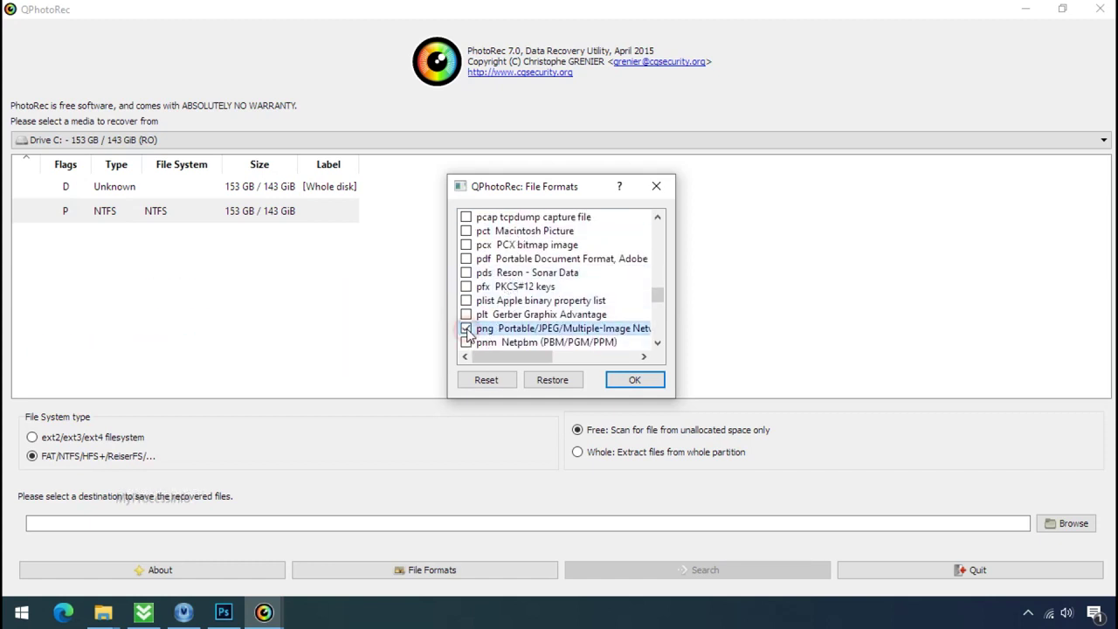
left_click(629, 384)
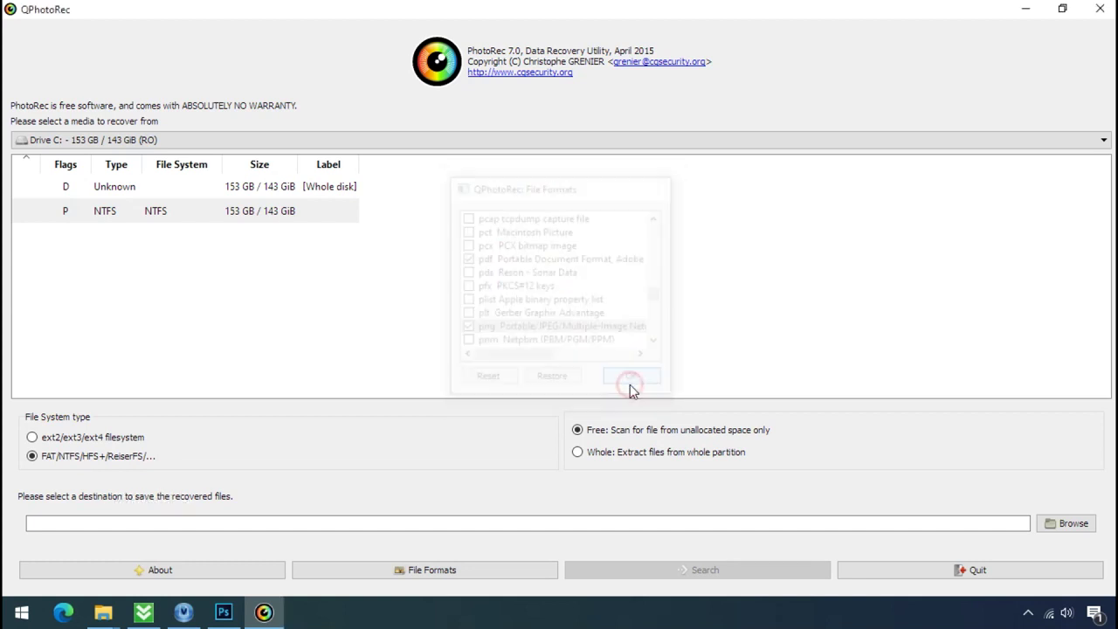
- Set a new folder named Recovery on Softwares (G:) as the destination for recovered files and start the search
left_click(1087, 522)
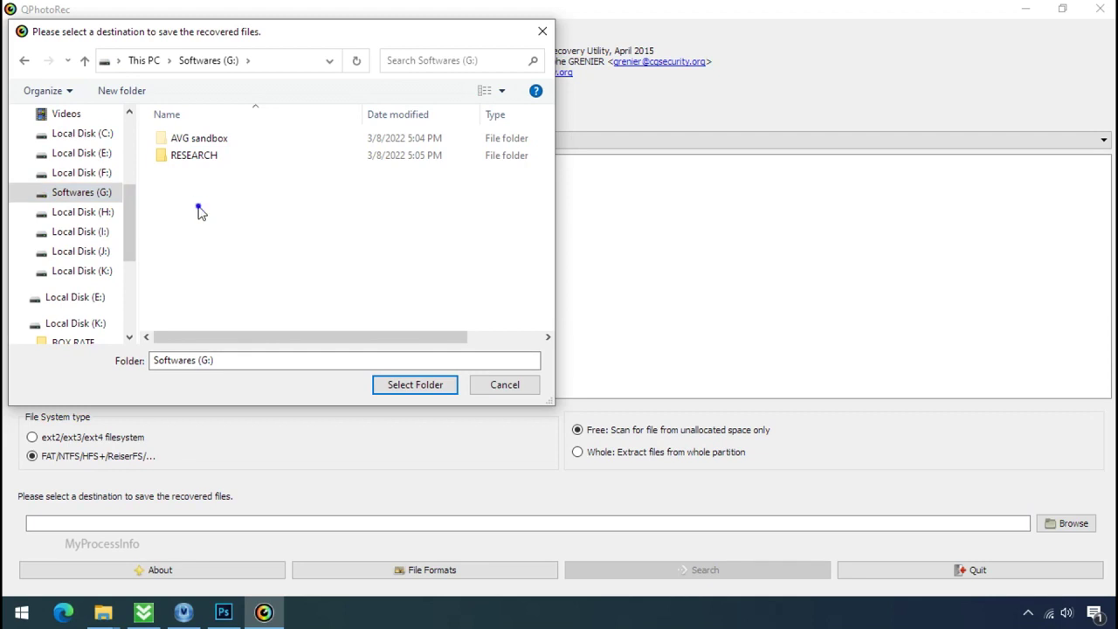
right_click(200, 210)
mouse_move(401, 398)
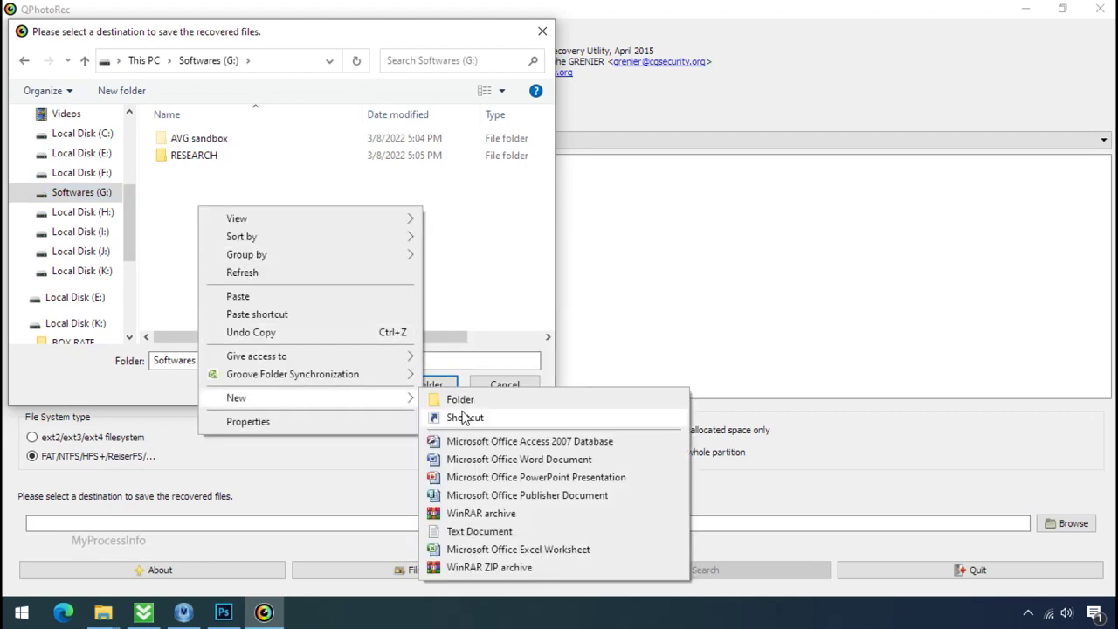
left_click(458, 398)
type("Recovery")
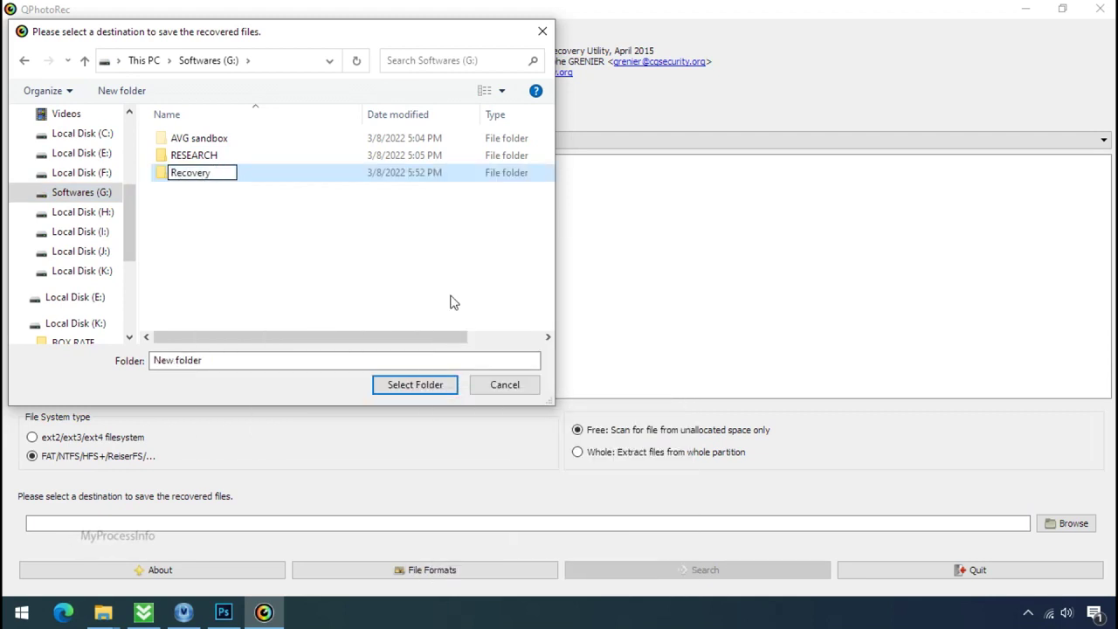
key("Return")
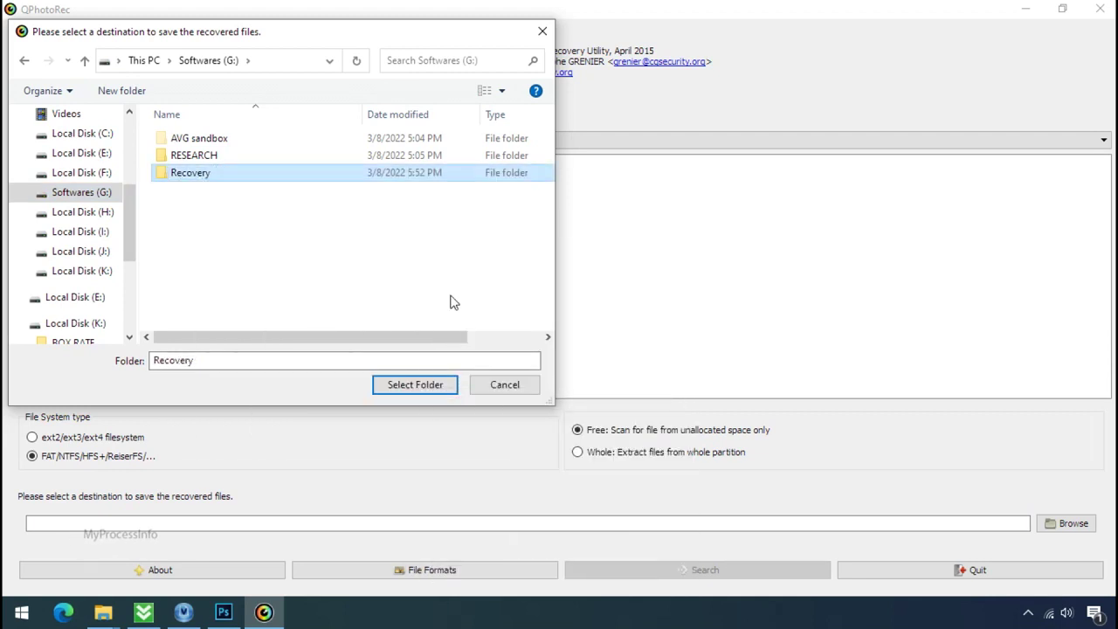
left_click(415, 390)
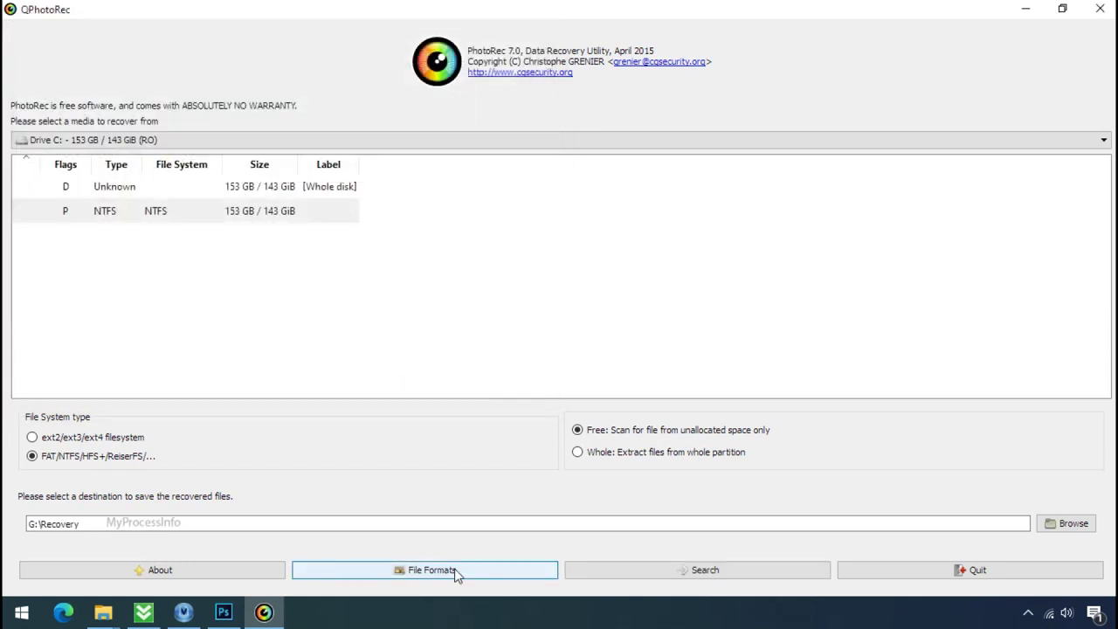
left_click(705, 573)
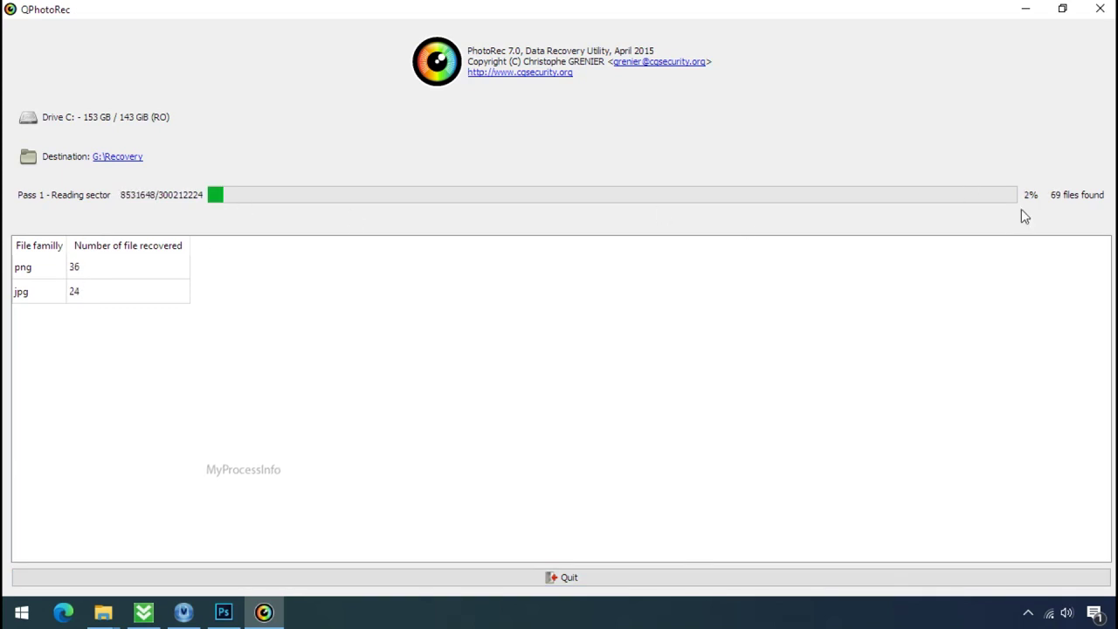
- Open the Recovery folder on Softwares (G:) and look through the recovered files in its recup_dir subfolders
left_click(1063, 9)
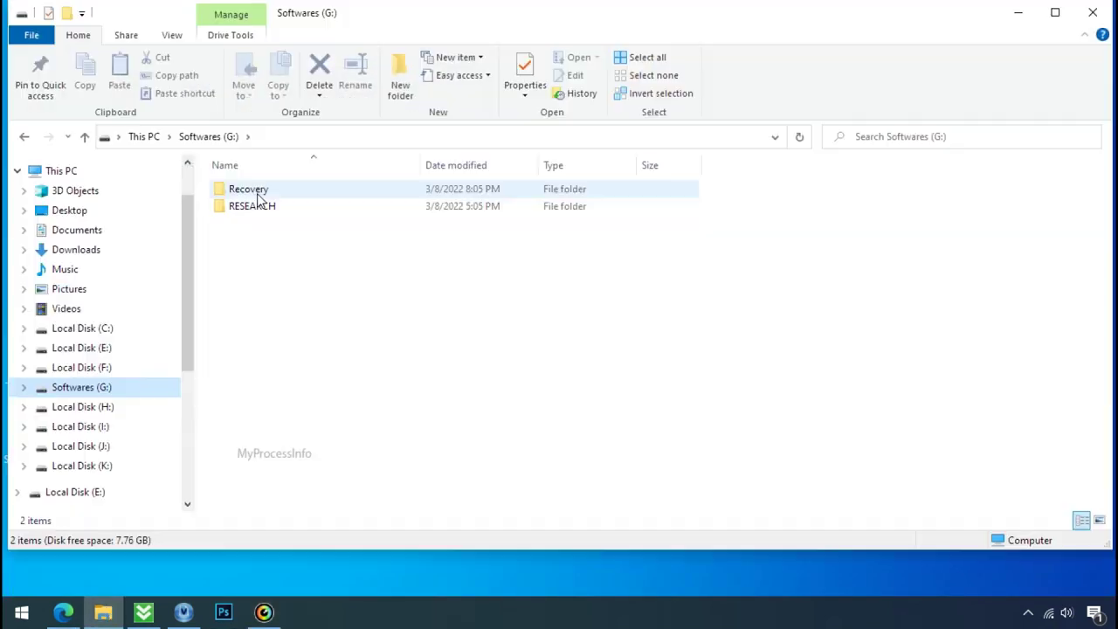
double_click(250, 190)
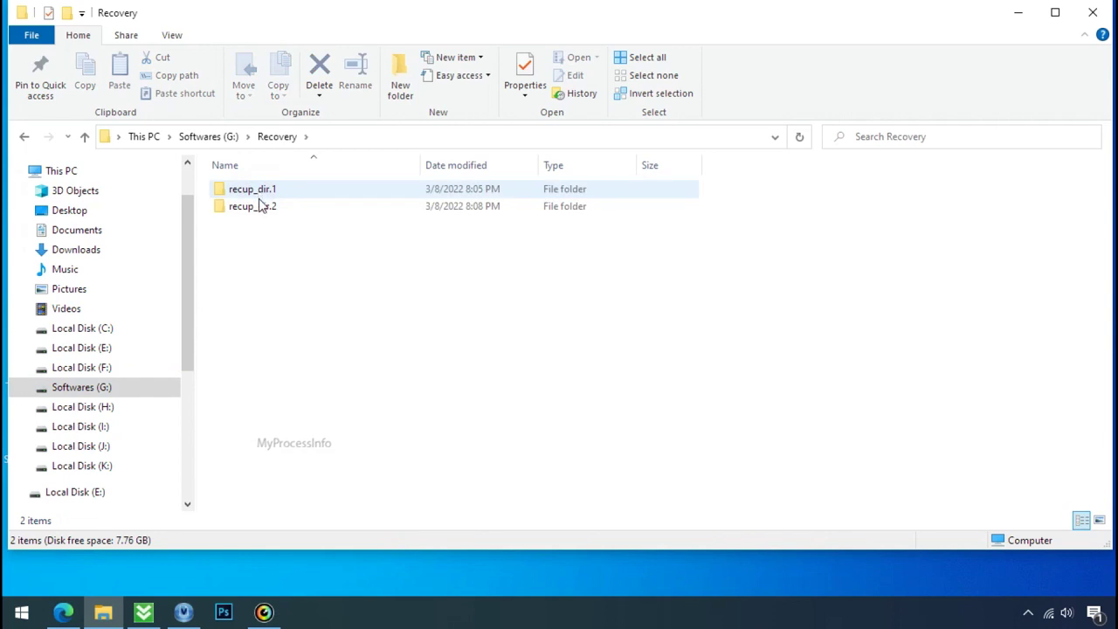
double_click(260, 205)
scroll(430, 301, "right", 5)
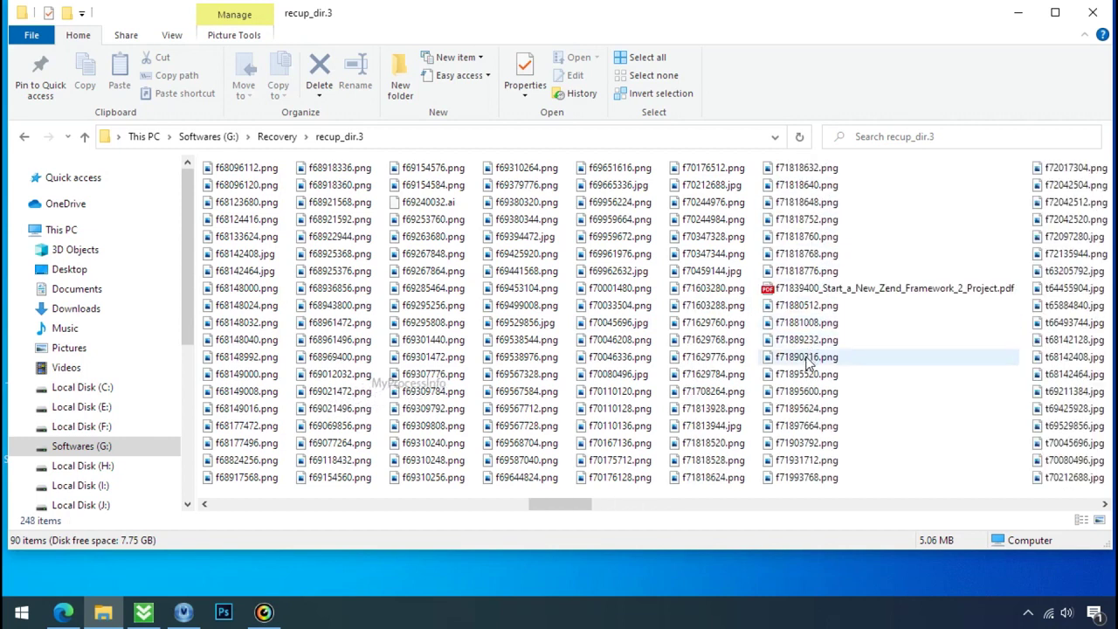
scroll(805, 353, "down", 4)
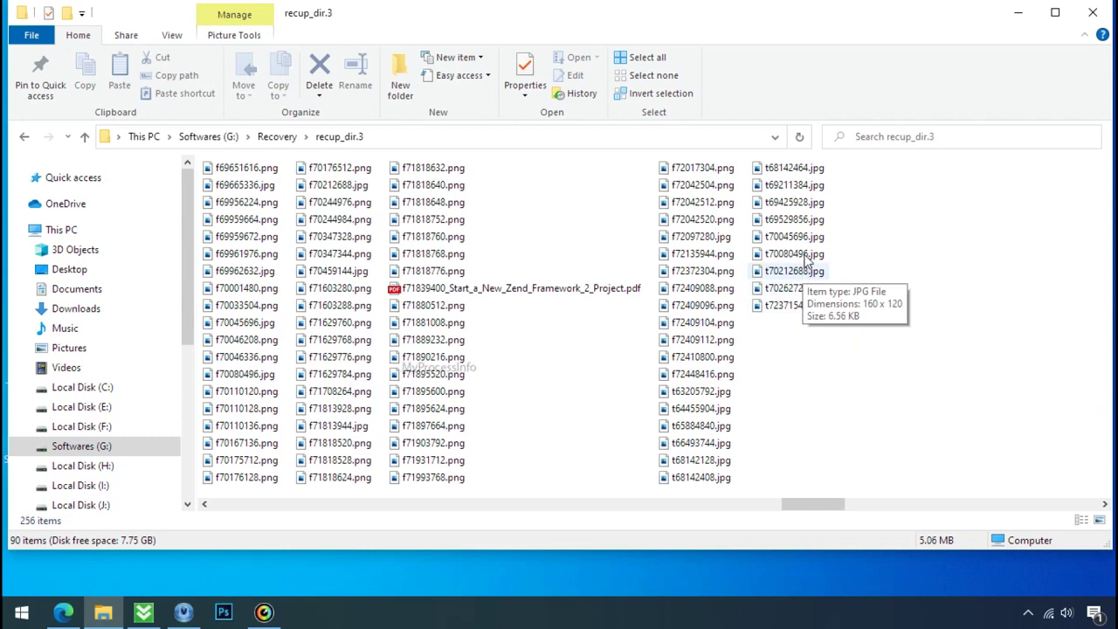